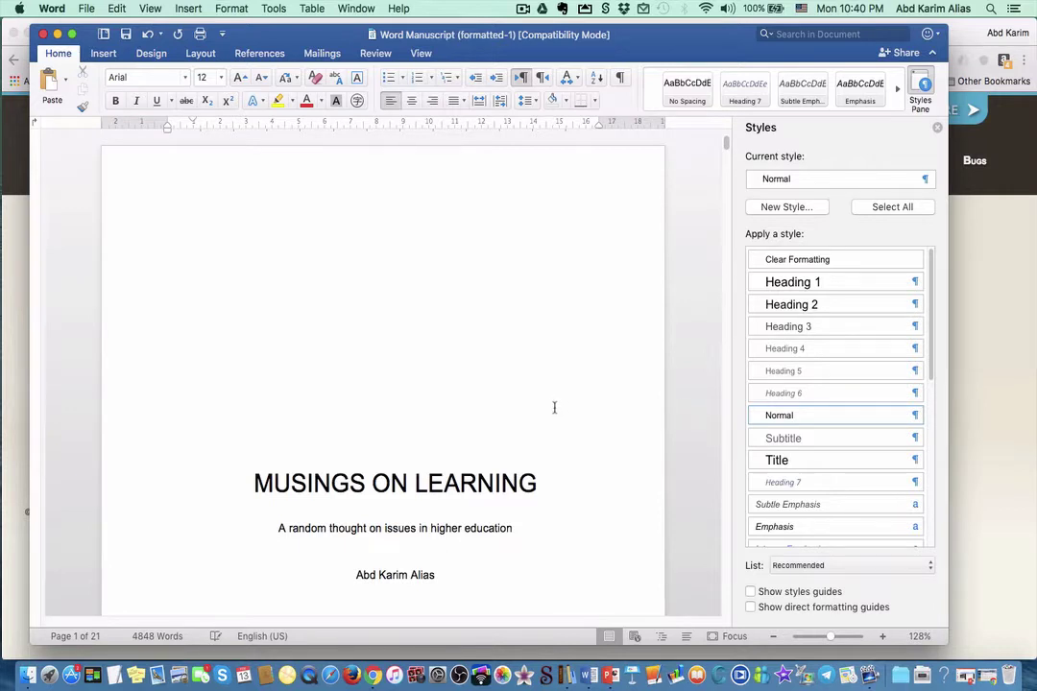
# - Scroll the manuscript past the title, copyright and dedication pages to the Table of Contents on page 4
pyautogui.scroll(-3, 514, 420)
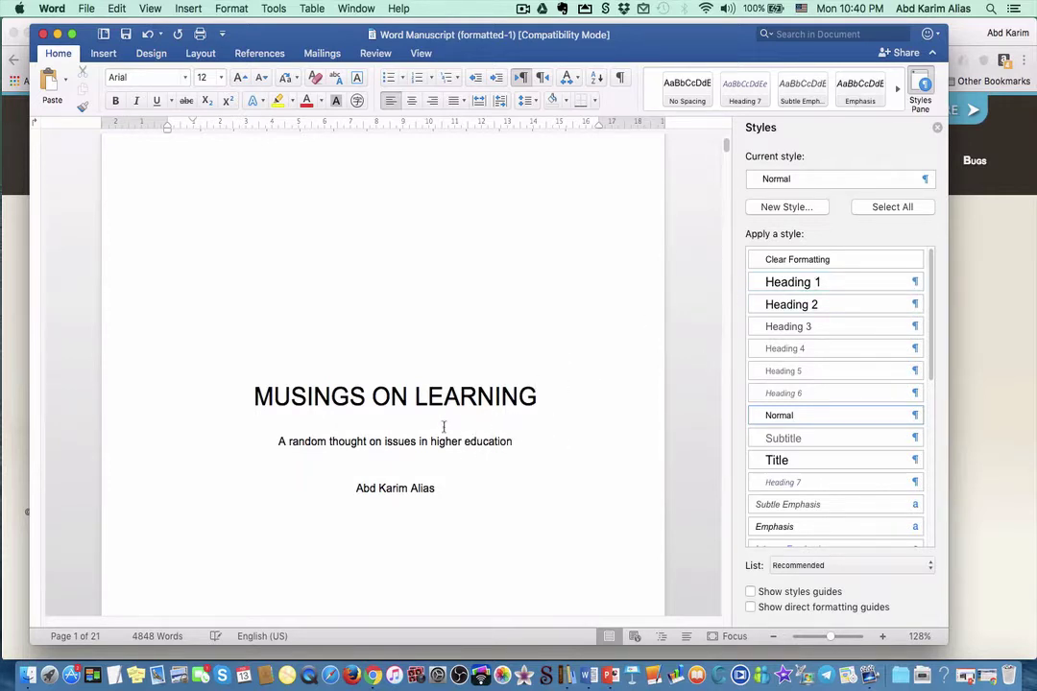
pyautogui.scroll(-1, 546, 424)
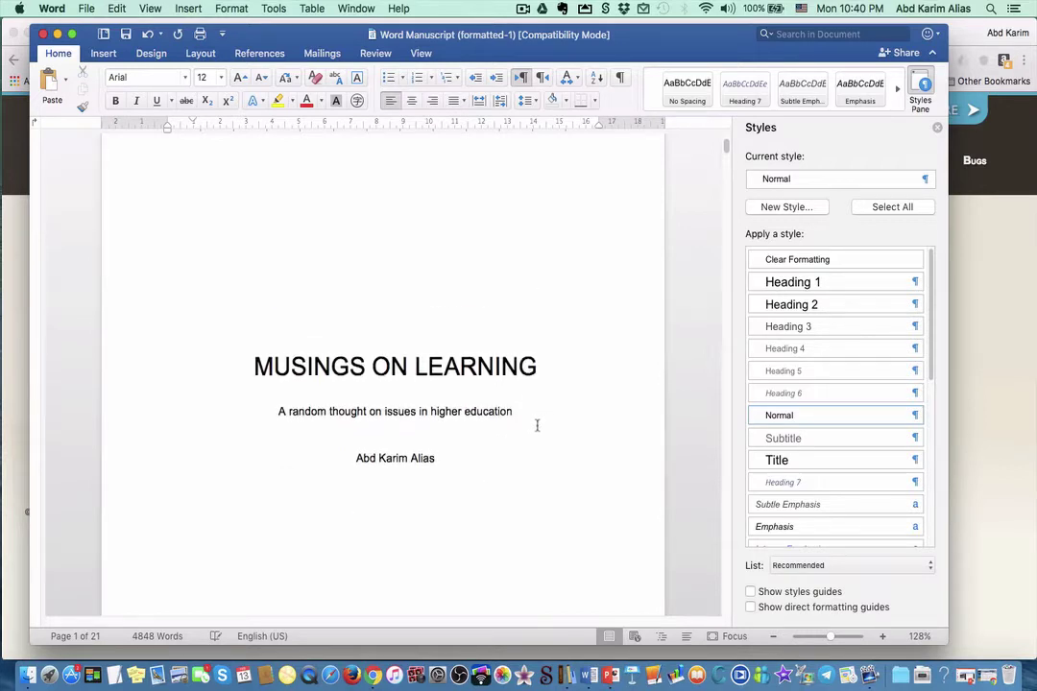
pyautogui.scroll(2, 537, 425)
pyautogui.scroll(-4, 536, 426)
pyautogui.scroll(-10, 536, 425)
pyautogui.scroll(-10, 536, 426)
pyautogui.scroll(-10, 535, 428)
pyautogui.scroll(-5, 535, 430)
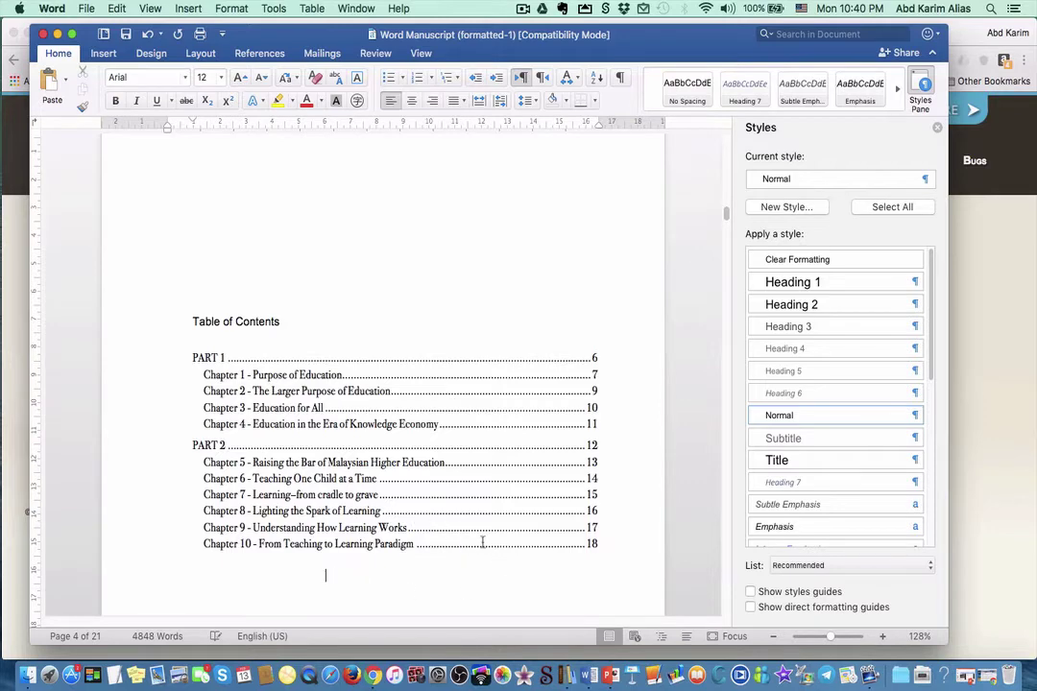
# - Select the Table of Contents field to inspect it, then deselect it
pyautogui.scroll(-8, 481, 543)
pyautogui.scroll(-20, 482, 544)
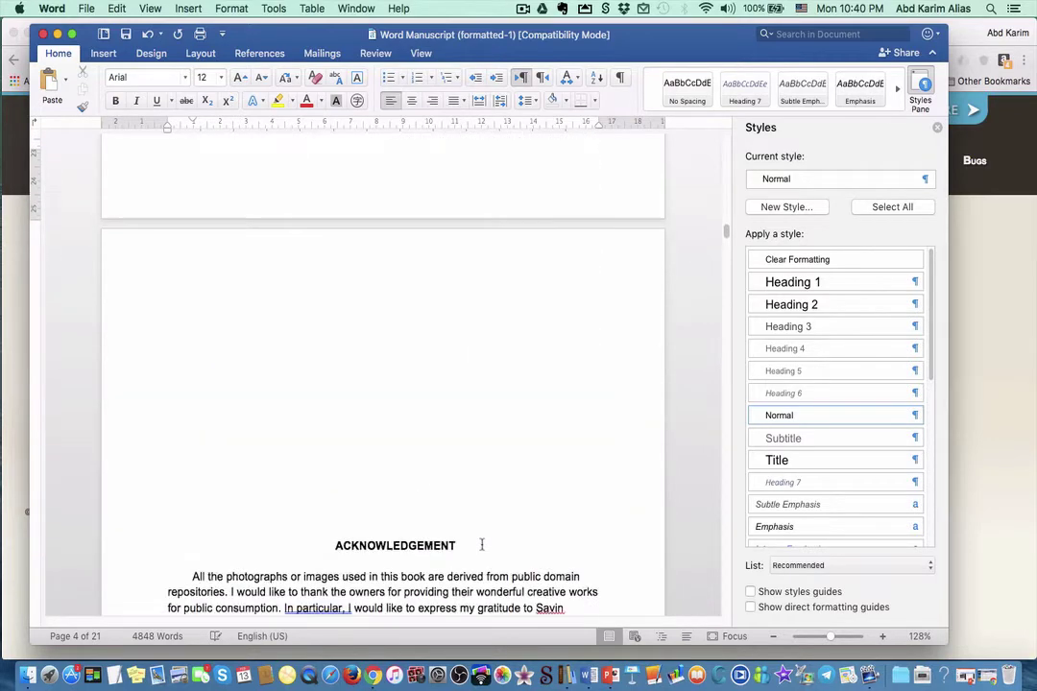
pyautogui.scroll(5, 482, 543)
pyautogui.scroll(12, 482, 544)
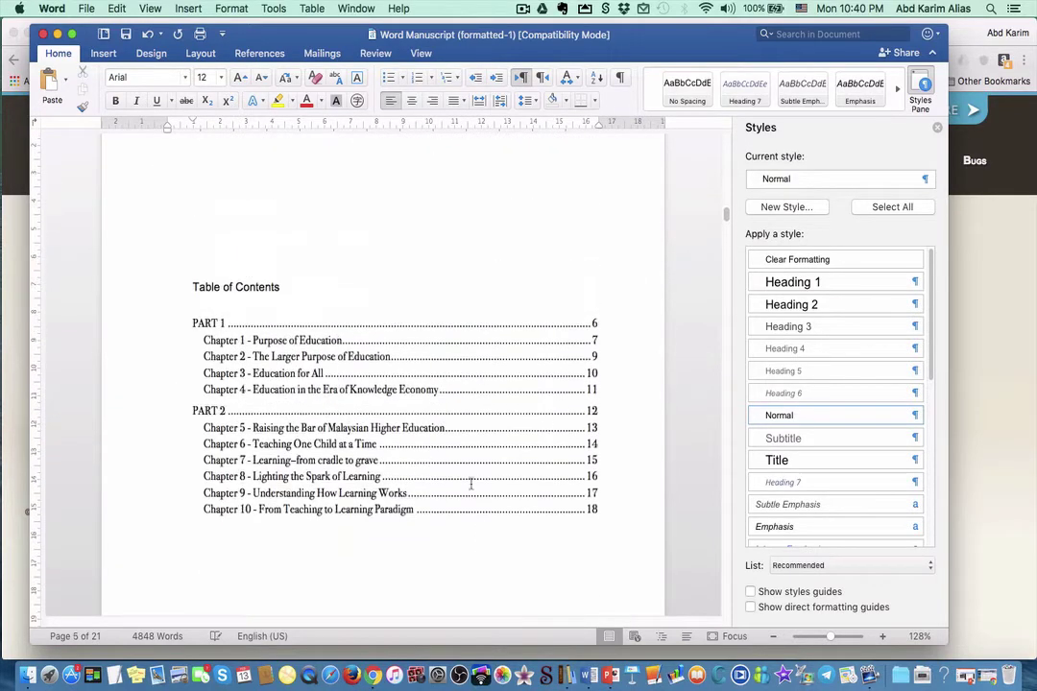
pyautogui.click(191, 323)
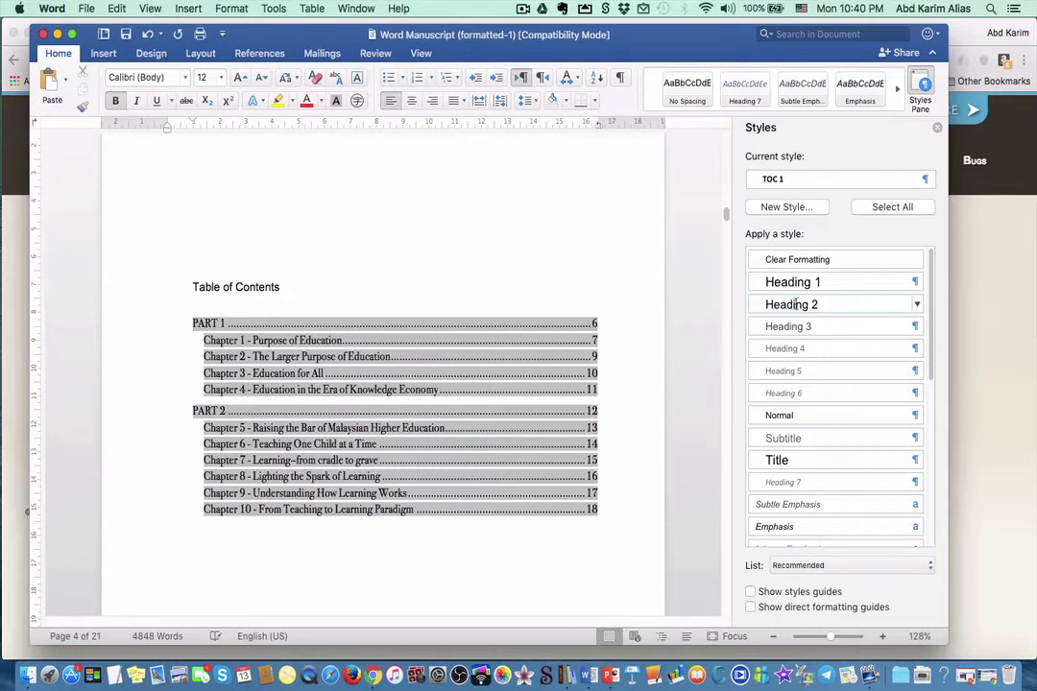
pyautogui.click(389, 545)
# - Review the pages down to Chapter 1, then return to the title page
pyautogui.scroll(-5, 398, 530)
pyautogui.scroll(-10, 398, 526)
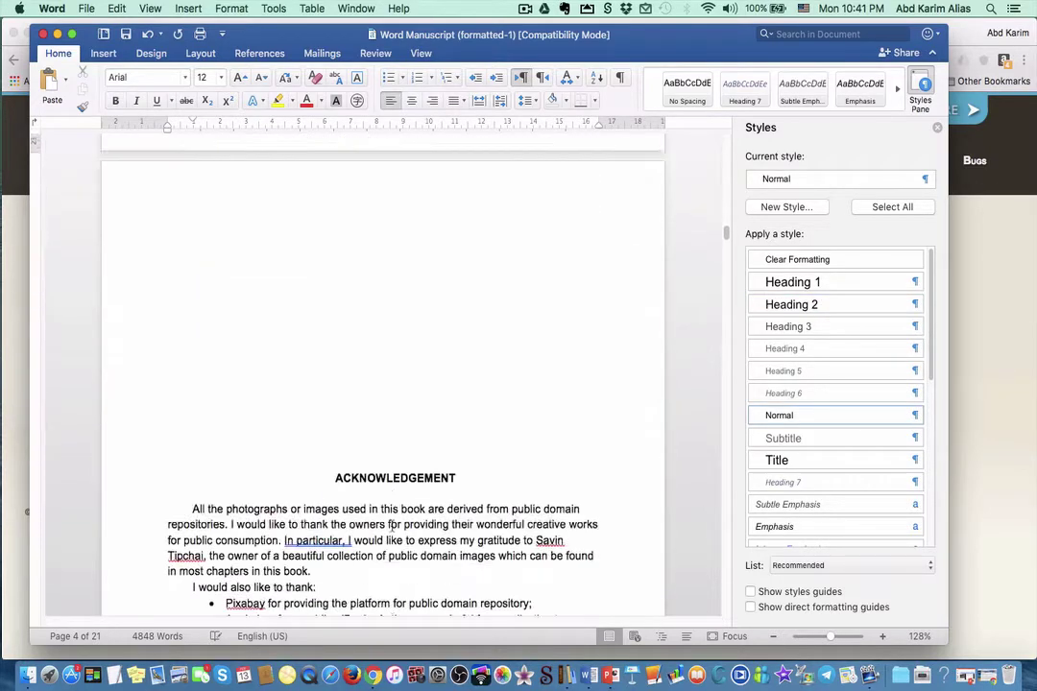
pyautogui.scroll(-15, 391, 524)
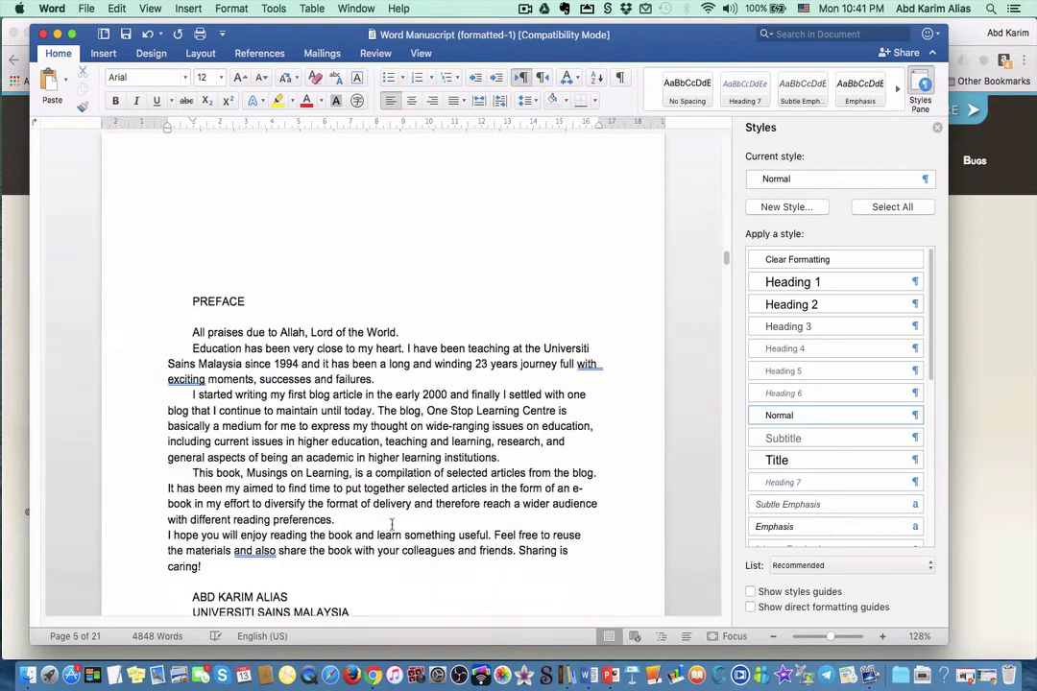
pyautogui.scroll(-4, 390, 524)
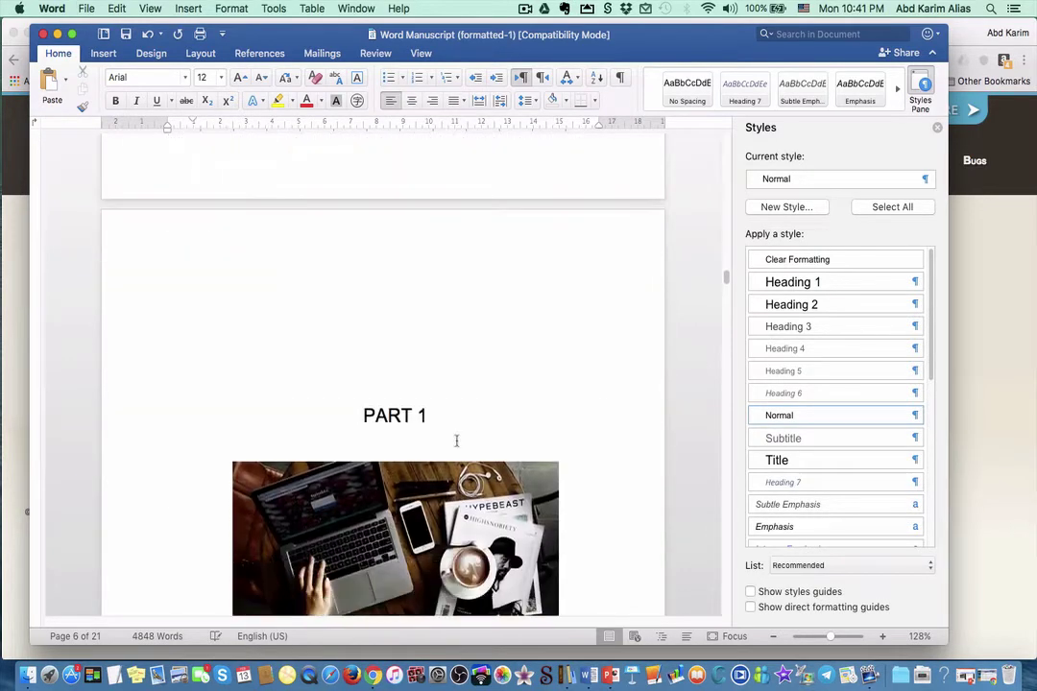
pyautogui.scroll(-1, 417, 447)
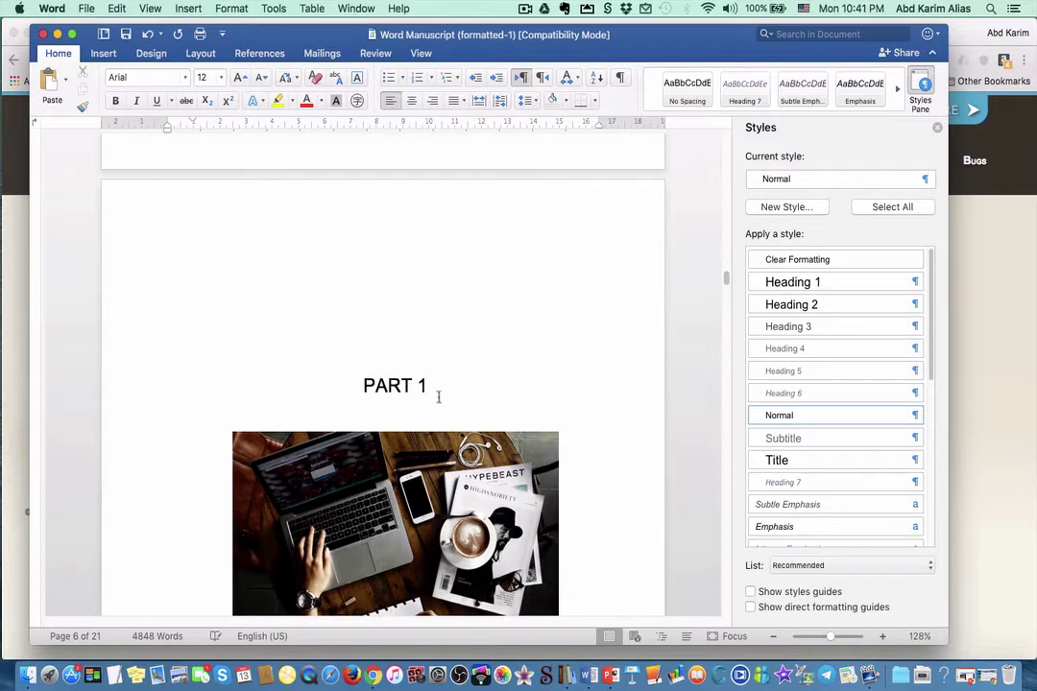
pyautogui.scroll(-3, 396, 412)
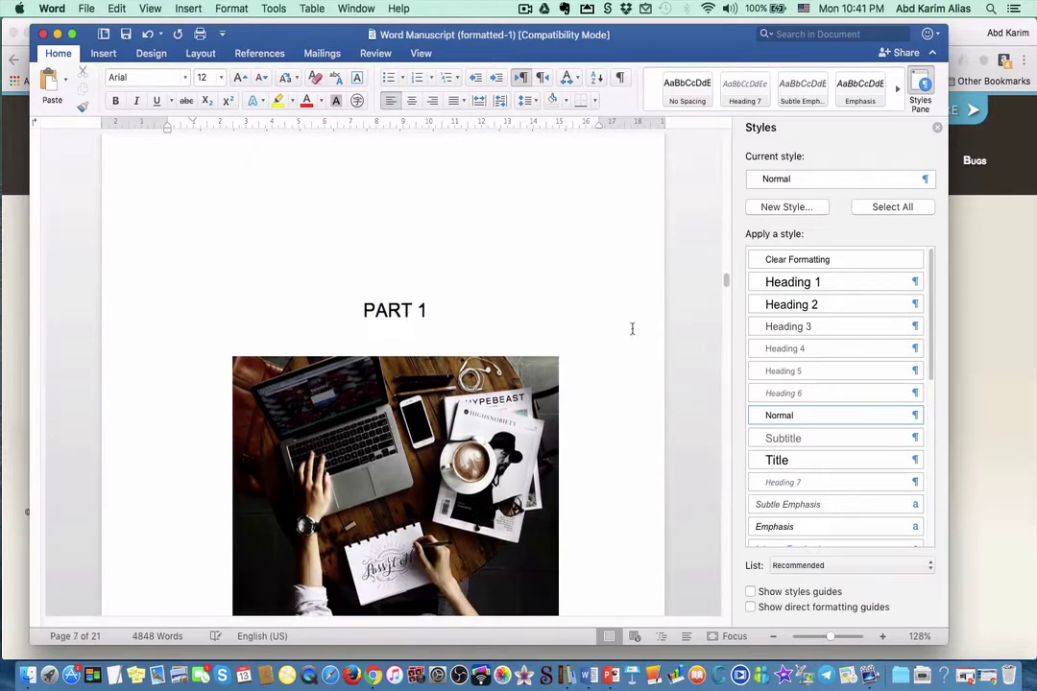
pyautogui.scroll(-10, 398, 464)
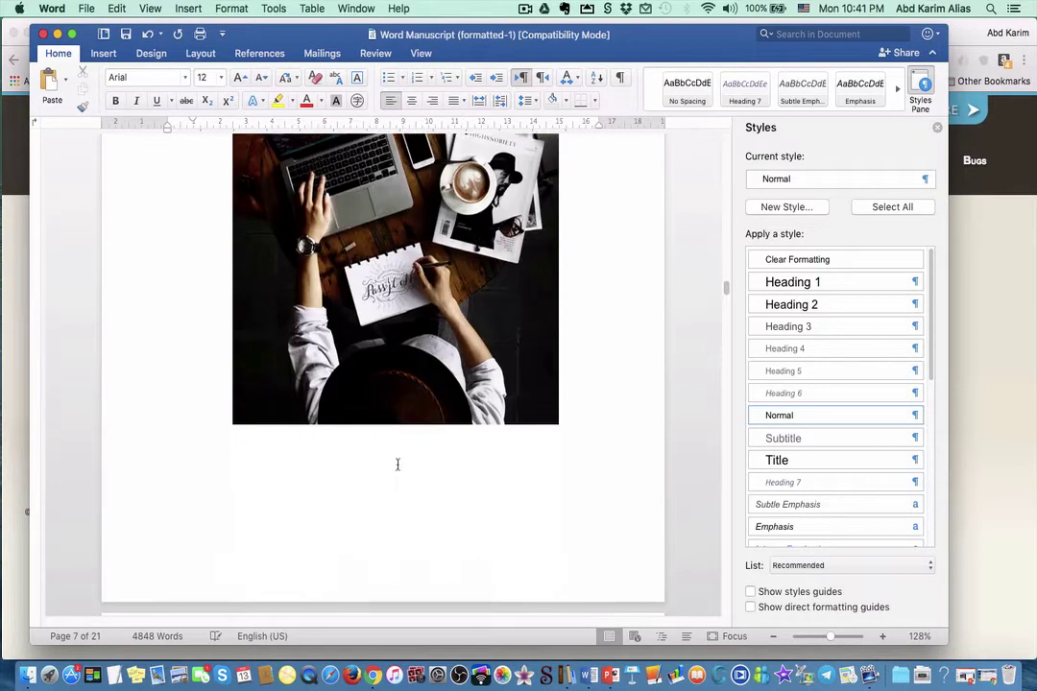
pyautogui.scroll(-12, 398, 465)
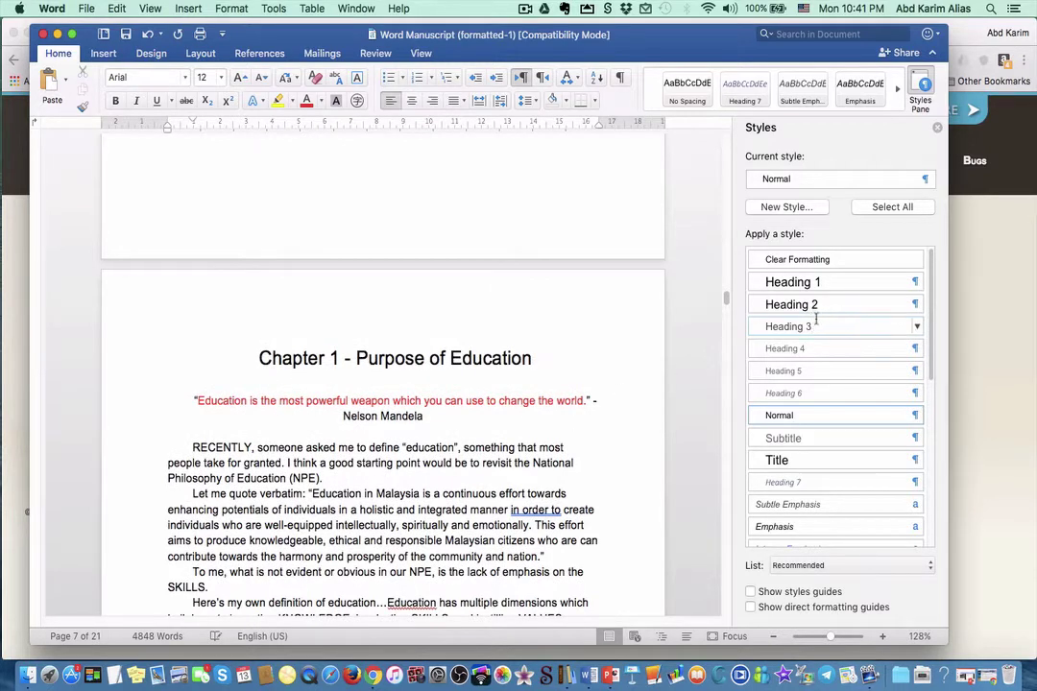
pyautogui.moveTo(727, 300); pyautogui.dragTo(732, 140)
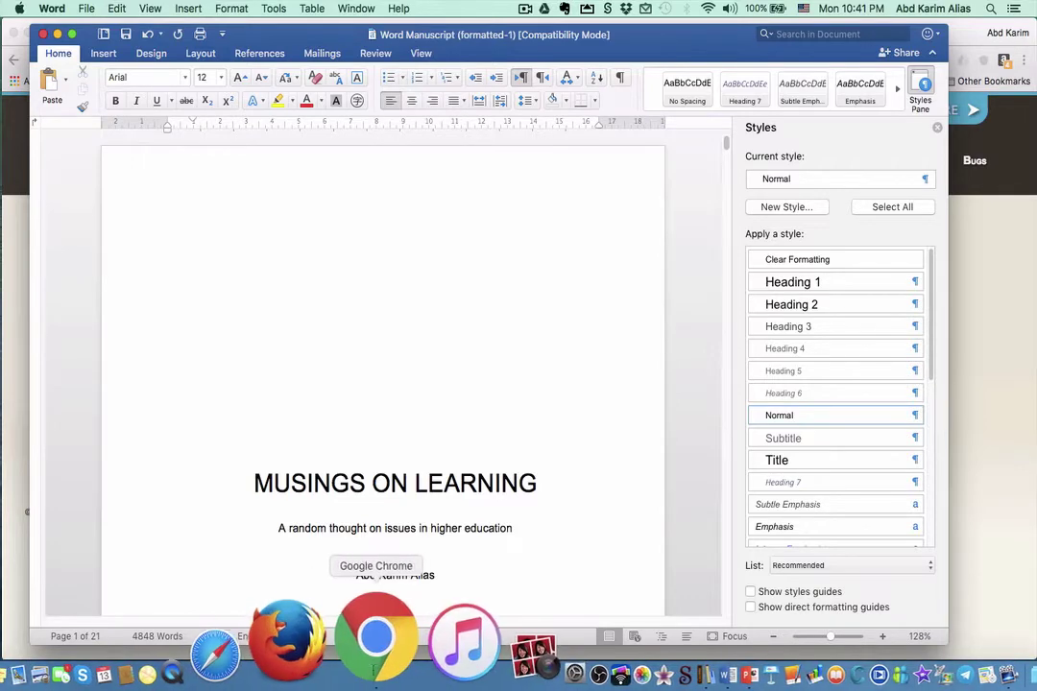
# - Switch to Google Chrome showing the calibre-ebook.com homepage
pyautogui.click(371, 653)
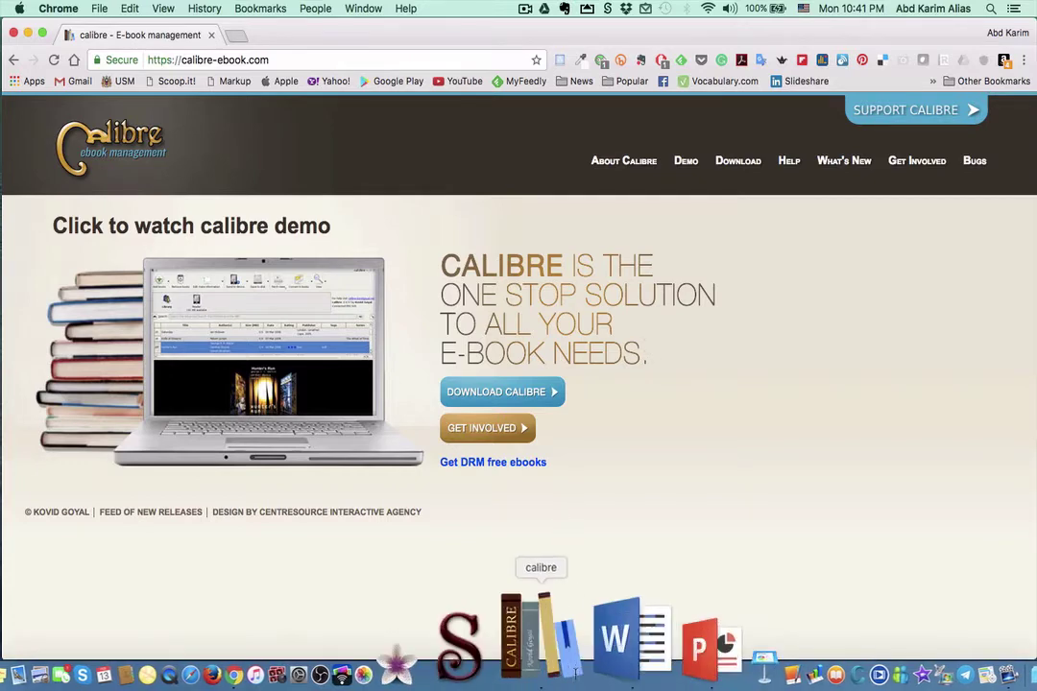
# - Launch calibre and add 'Word Manuscript (formatted-1)' from the Desktop to the library
pyautogui.click(560, 631)
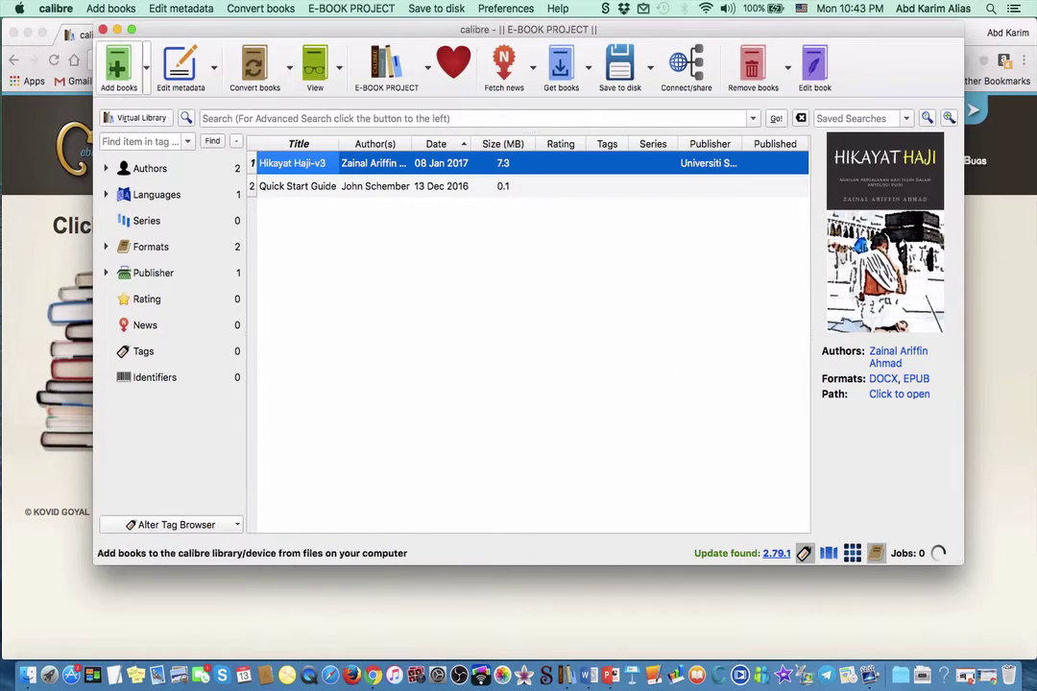
pyautogui.click(118, 67)
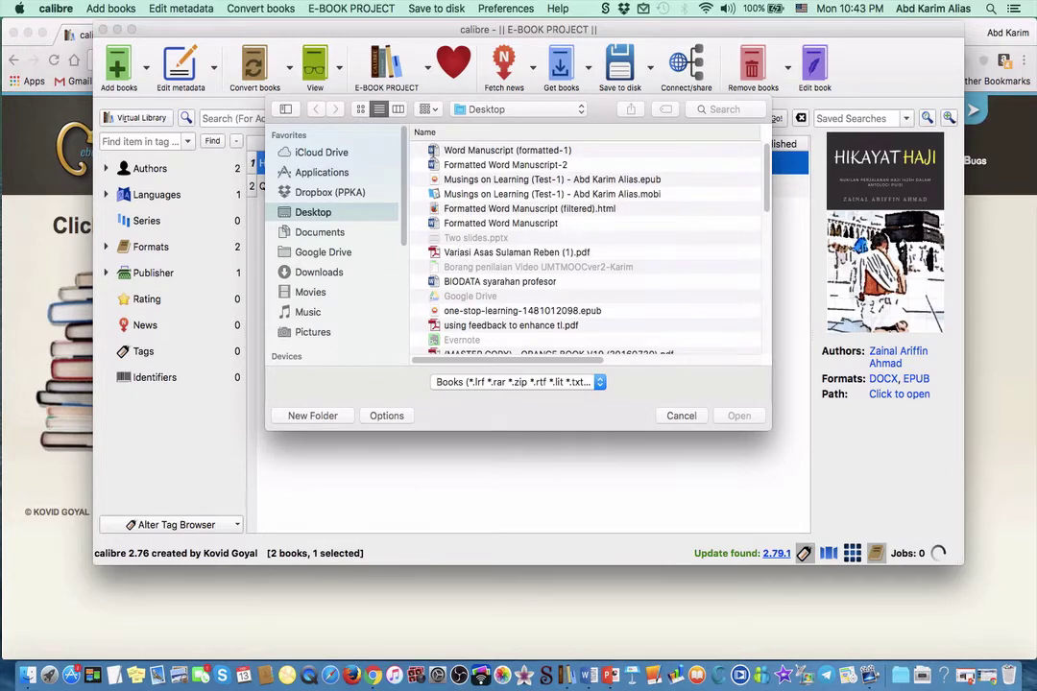
pyautogui.press('Down')
pyautogui.press('Return')
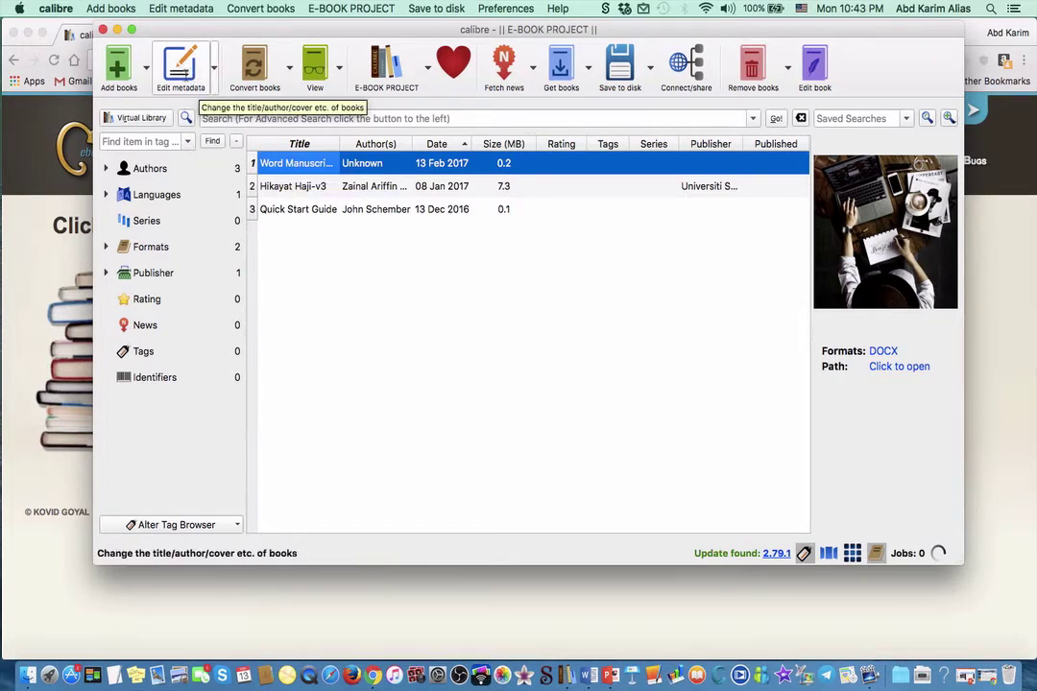
# - Retitle the book 'Musing on Learning' in Edit metadata and copy it to the title sort
pyautogui.click(178, 69)
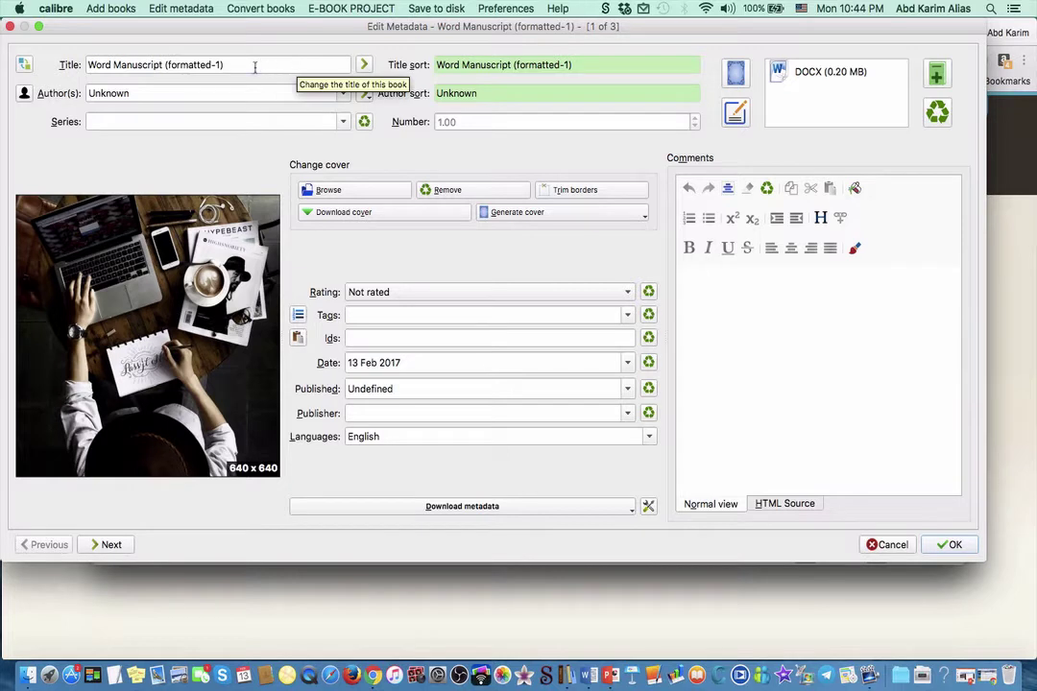
pyautogui.moveTo(255, 67); pyautogui.dragTo(87, 65)
pyautogui.write('M')
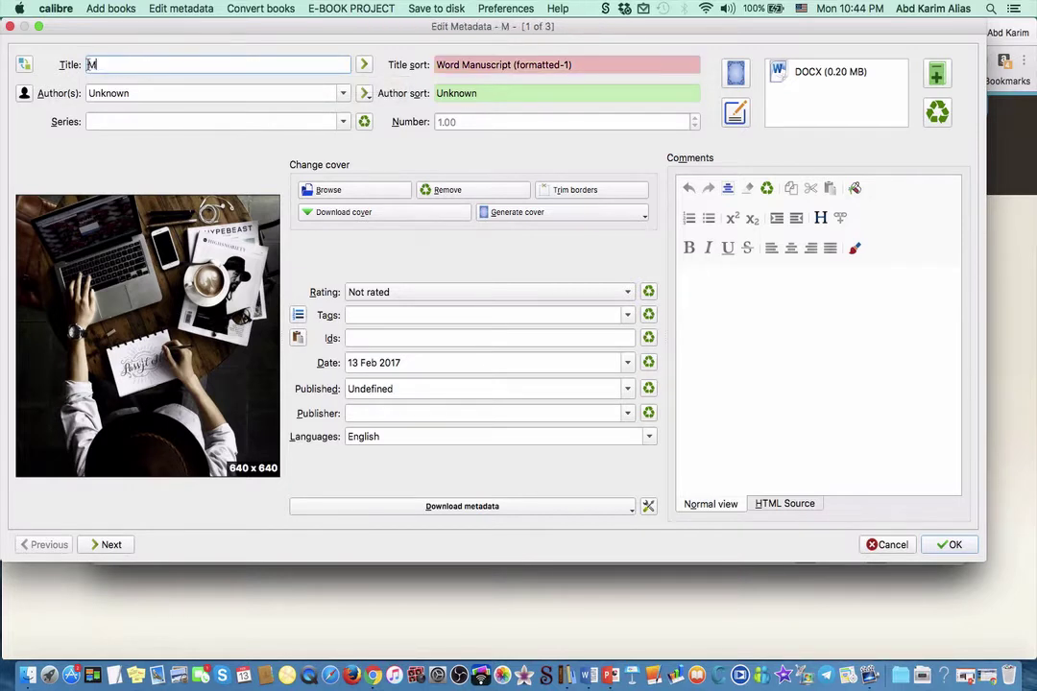
pyautogui.write('using on Learning')
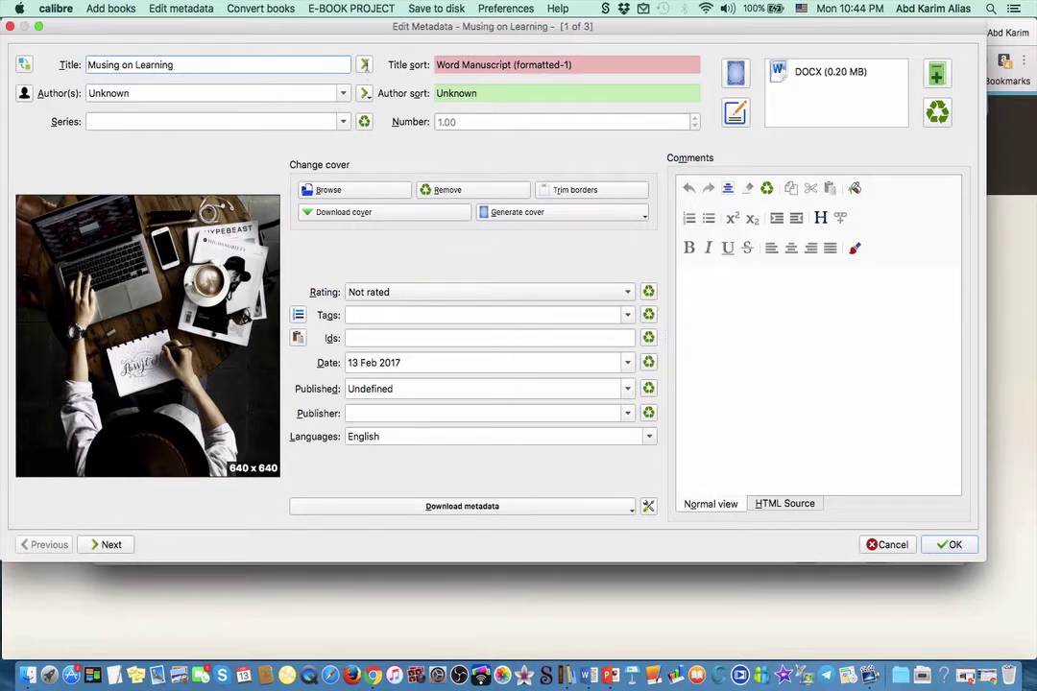
pyautogui.click(363, 64)
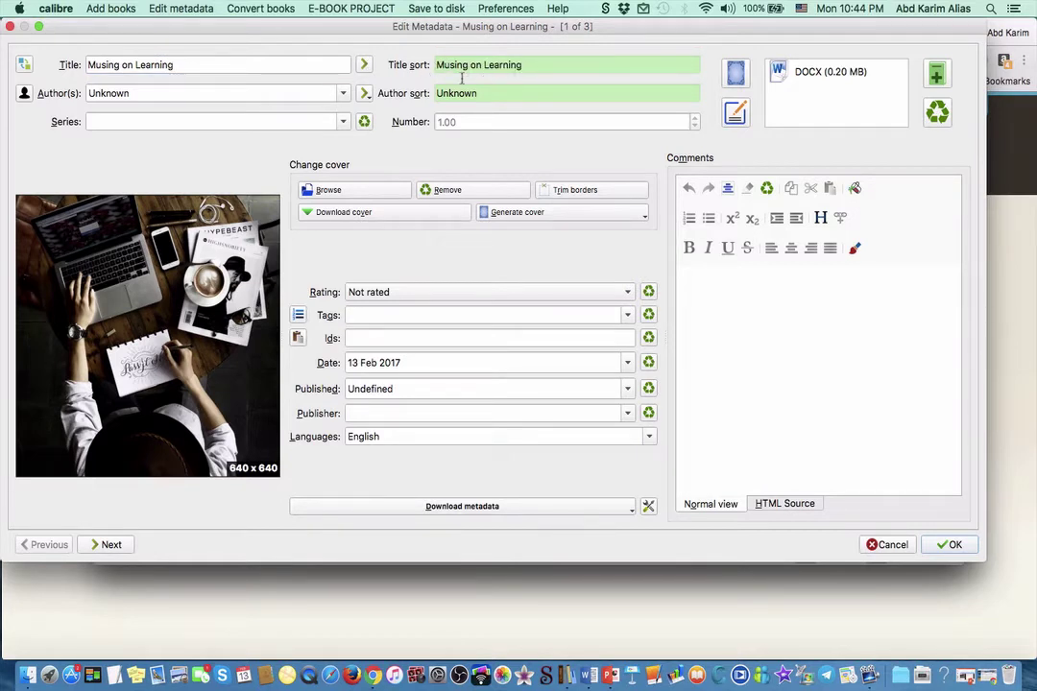
# - Replace the Unknown author with the author's name and generate the author sort
pyautogui.doubleClick(107, 93)
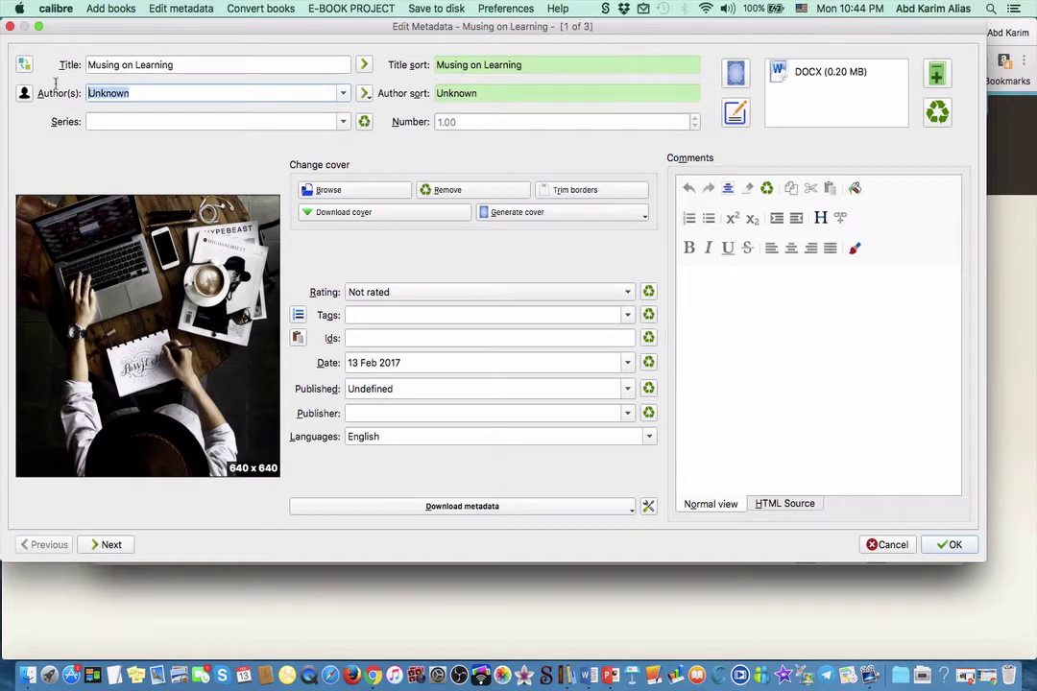
pyautogui.write('A')
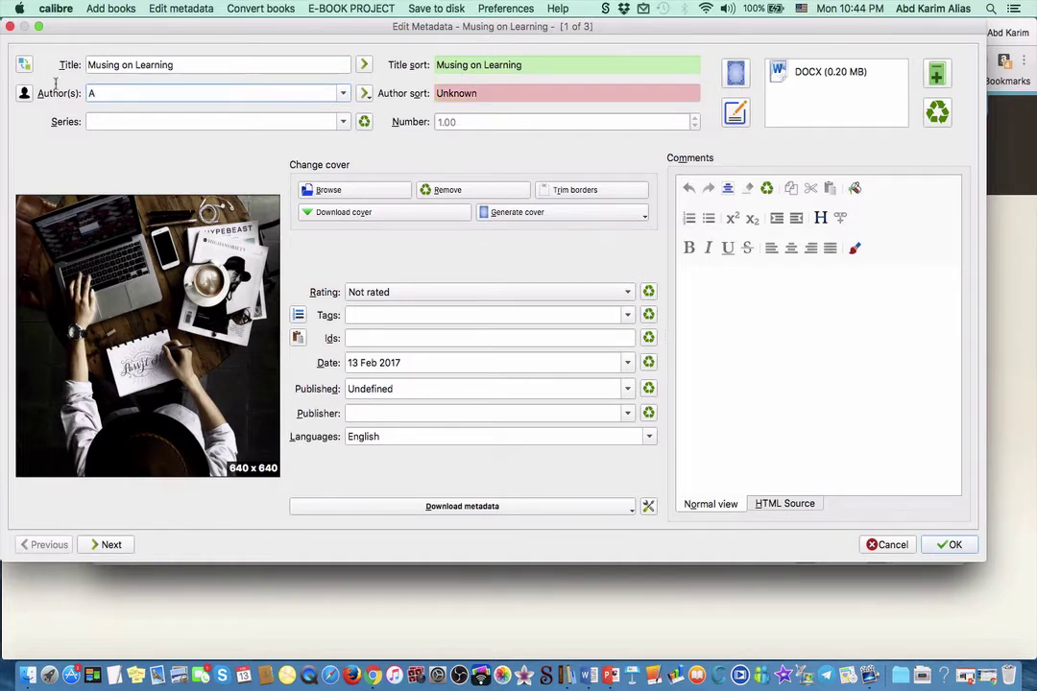
pyautogui.write('bd Karim Alias')
pyautogui.click(472, 92)
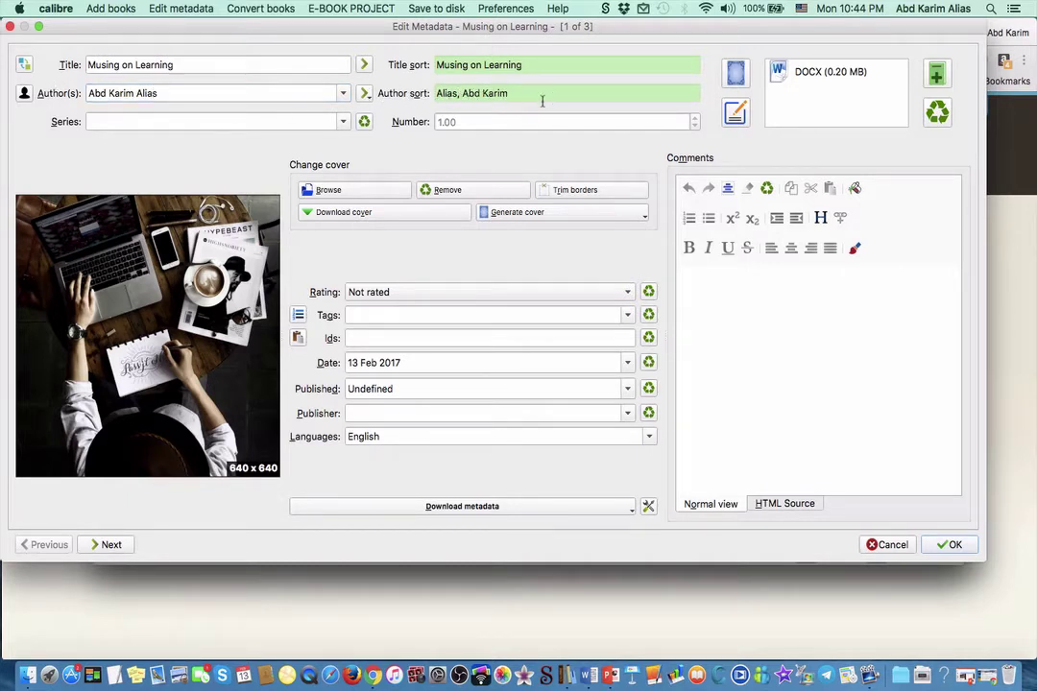
pyautogui.click(166, 121)
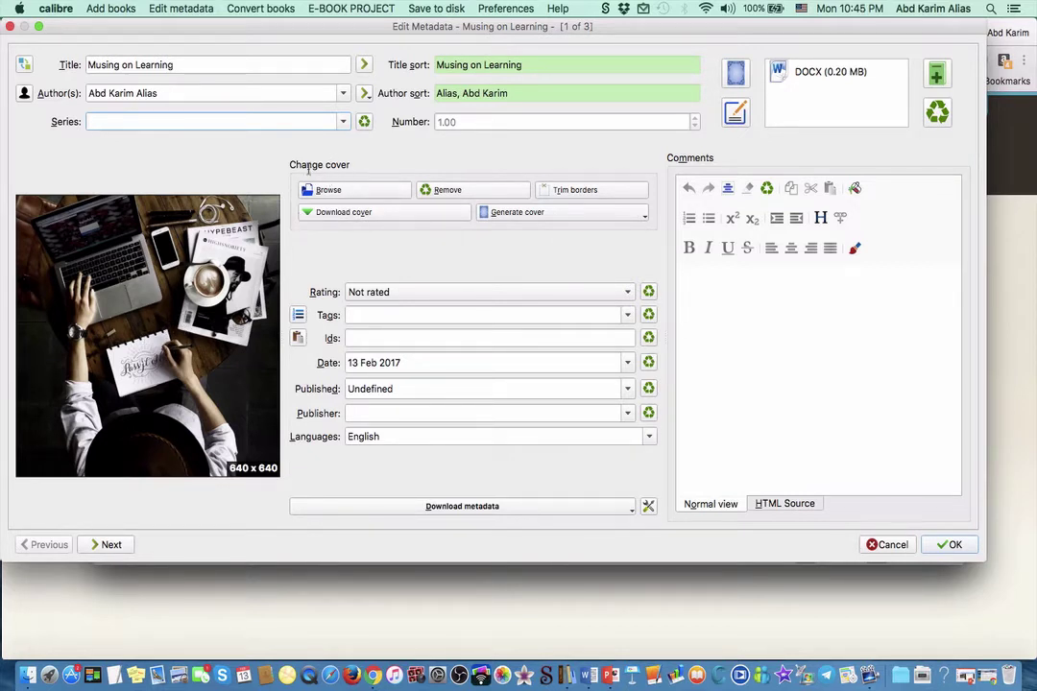
# - Set the book cover to IMG_3980.JPG from the IMAGES folder
pyautogui.click(331, 189)
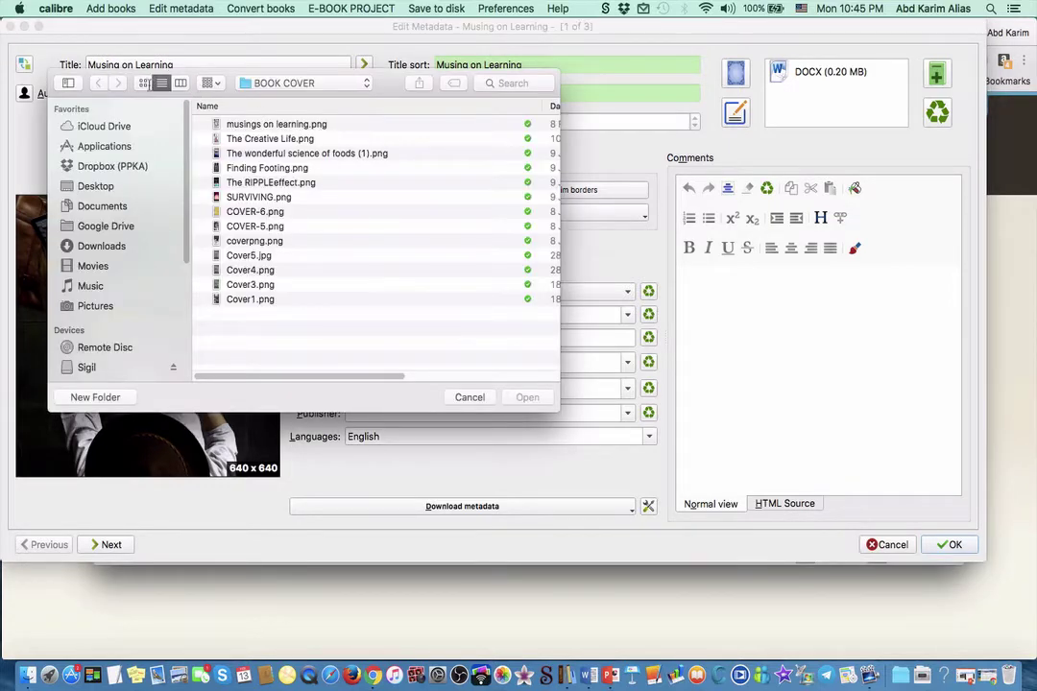
pyautogui.click(143, 83)
pyautogui.scroll(-5, 422, 323)
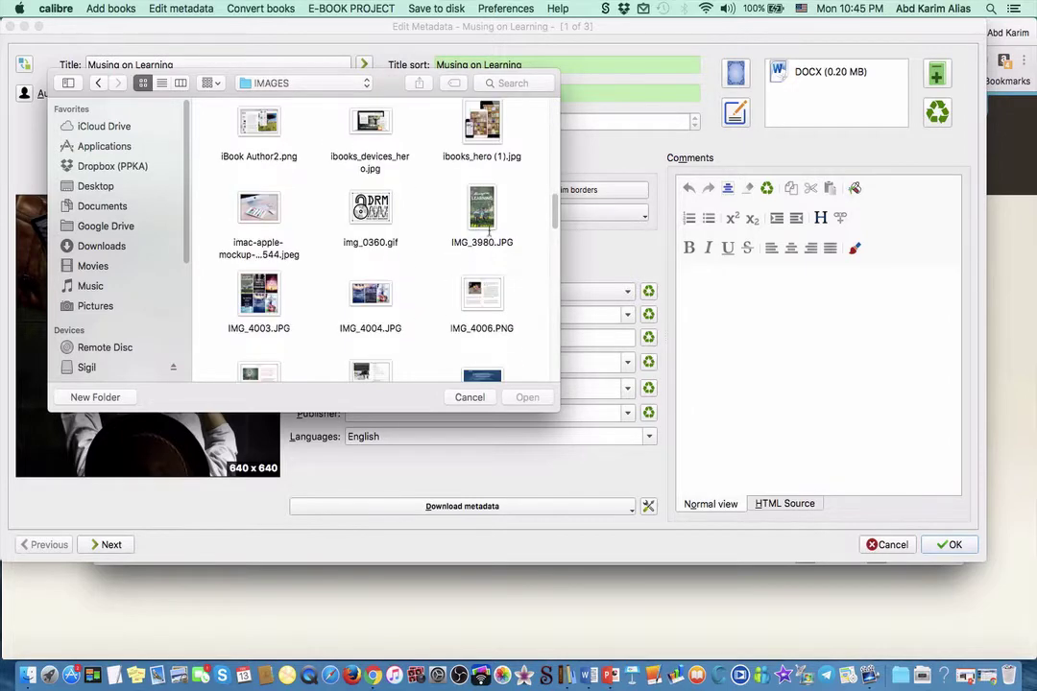
pyautogui.click(479, 209)
pyautogui.click(527, 396)
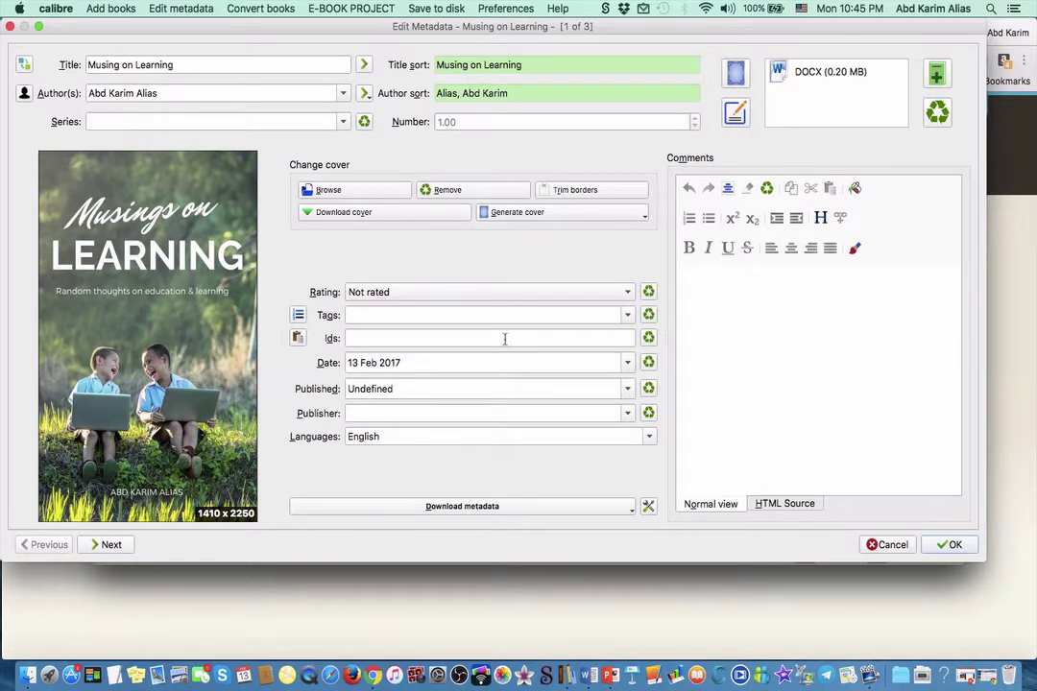
# - Add the tags learning, teaching, education and save the metadata
pyautogui.click(404, 316)
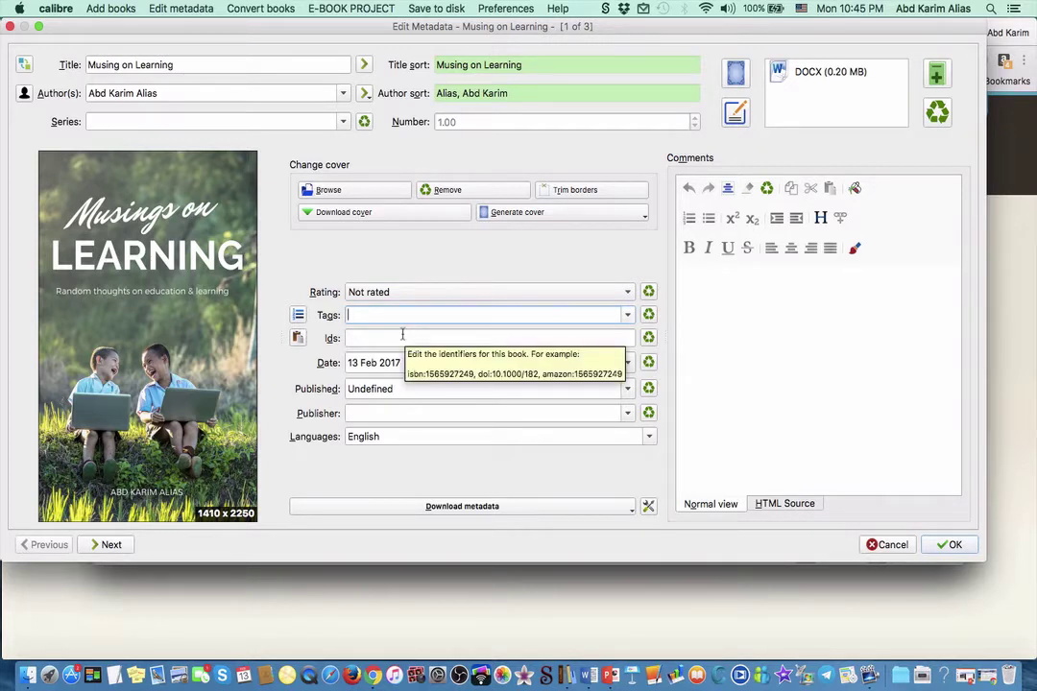
pyautogui.write('learning, teaching, education')
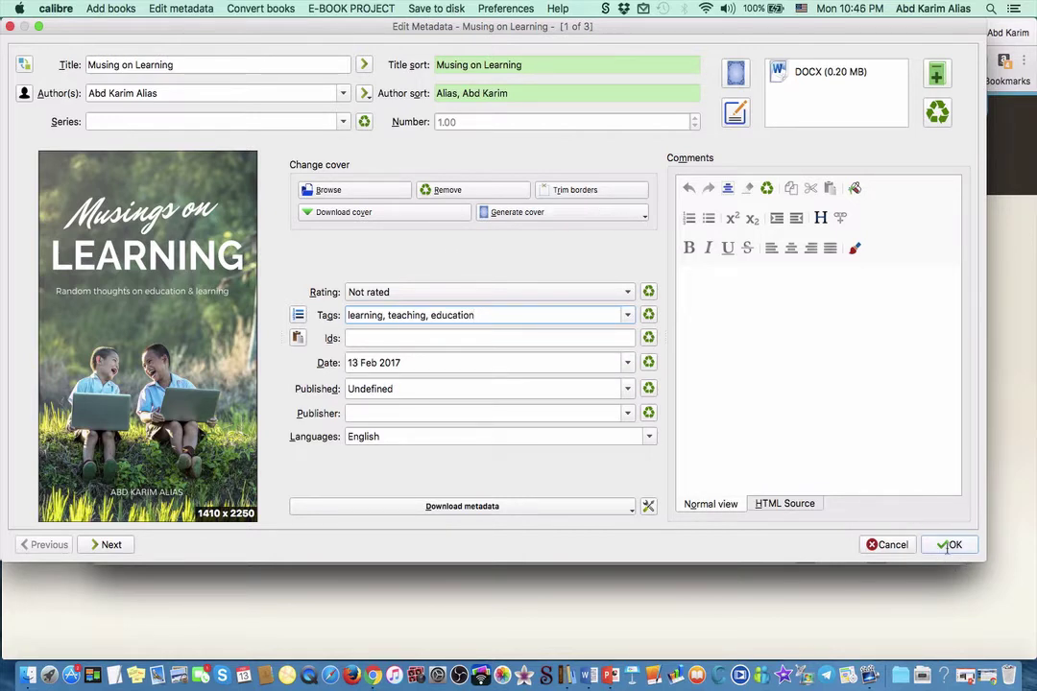
pyautogui.click(948, 545)
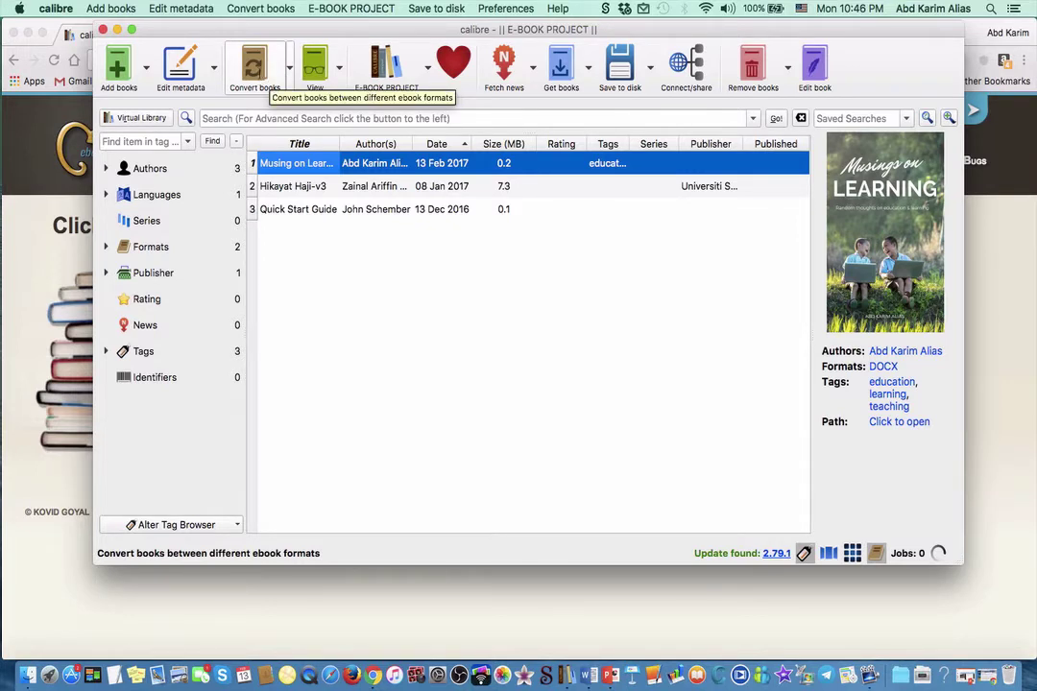
# - Open the DOCX-to-EPUB conversion and review the Metadata and Look & Feel font, text, layout and styling options
pyautogui.click(255, 72)
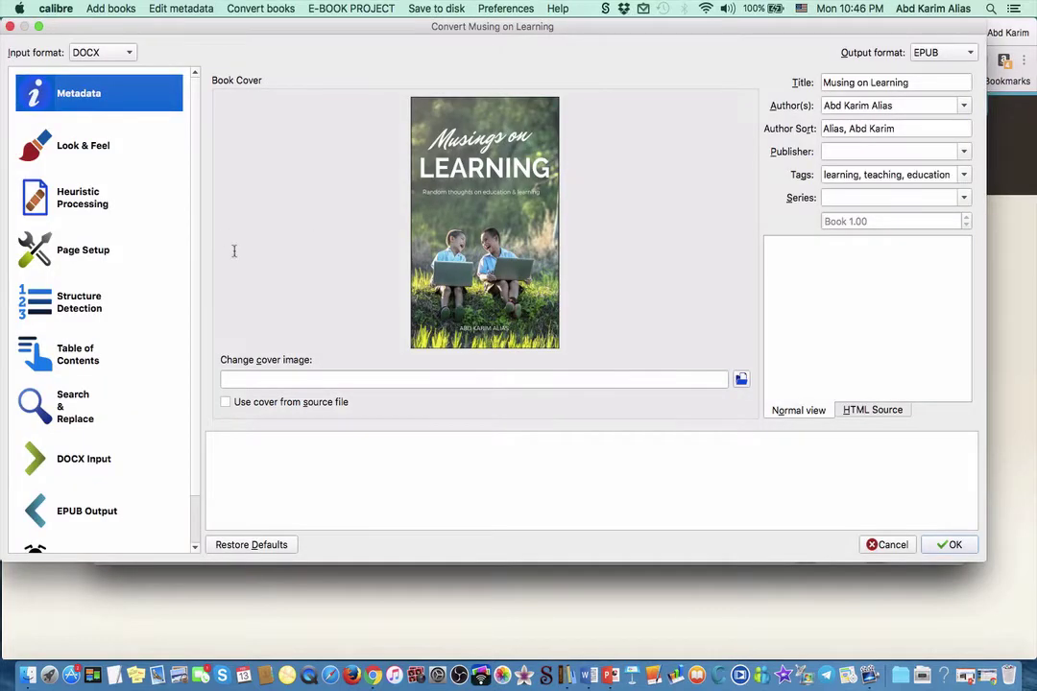
pyautogui.click(86, 144)
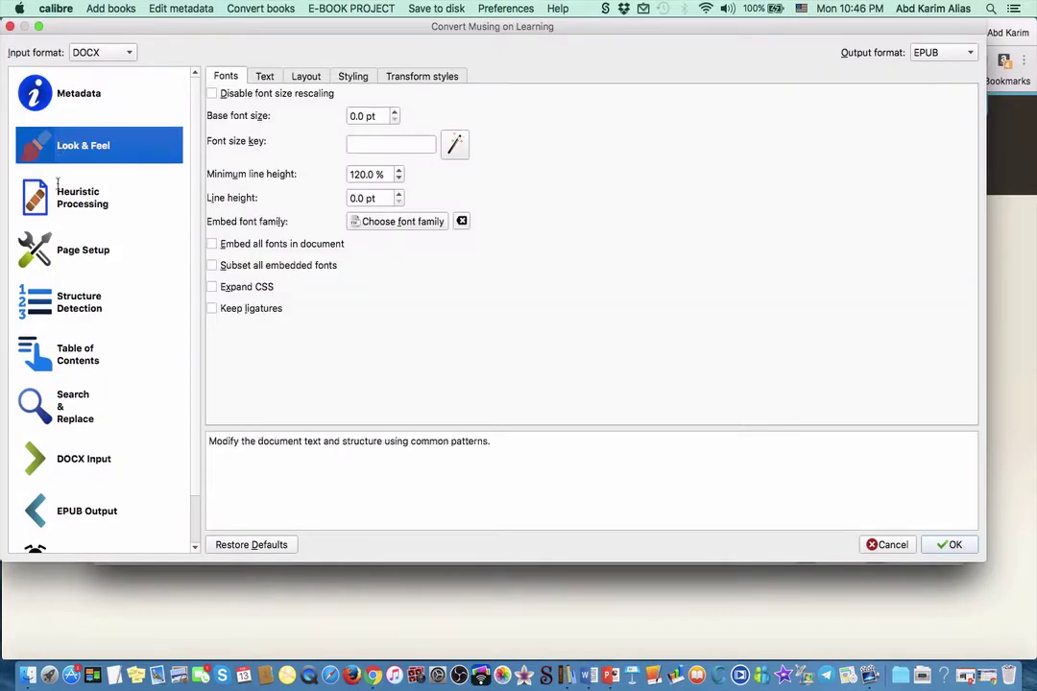
pyautogui.click(58, 91)
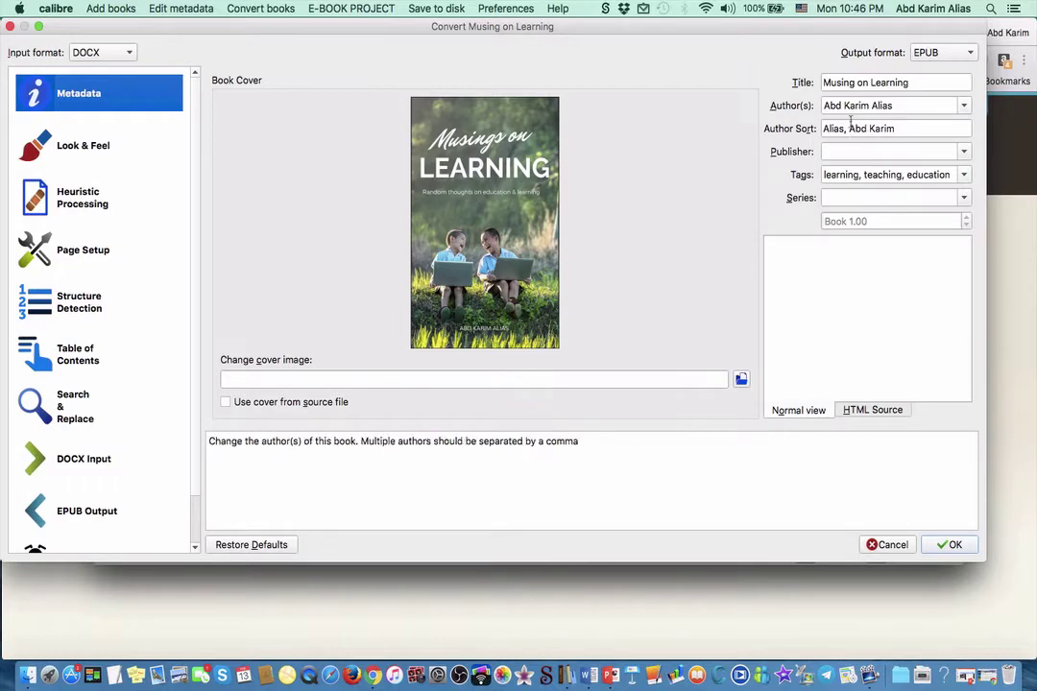
pyautogui.click(42, 144)
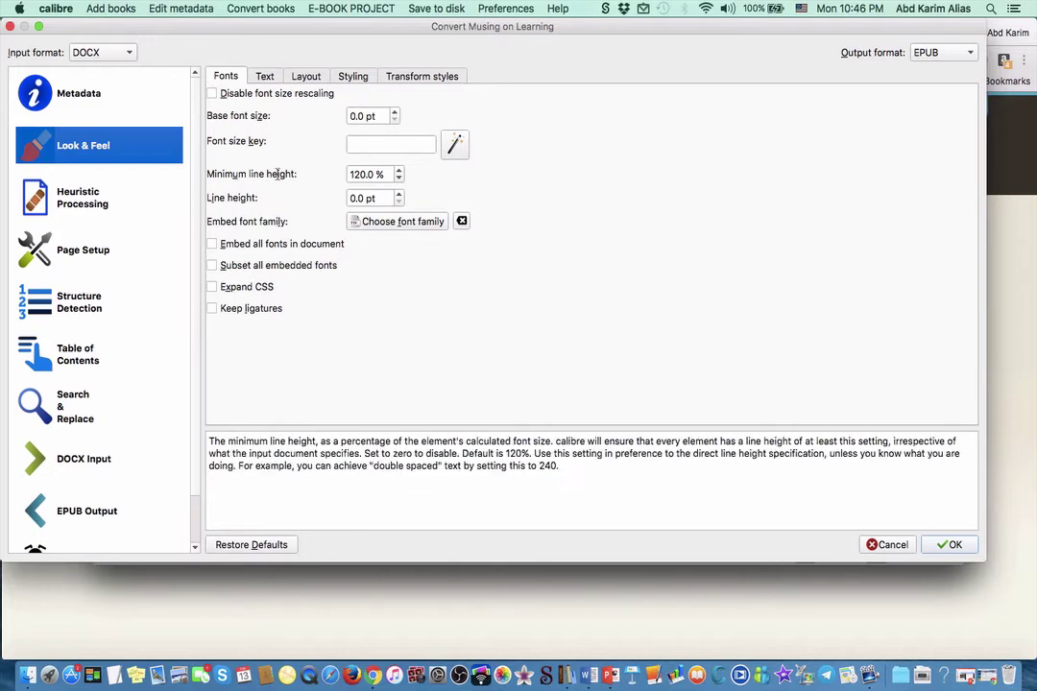
pyautogui.click(268, 75)
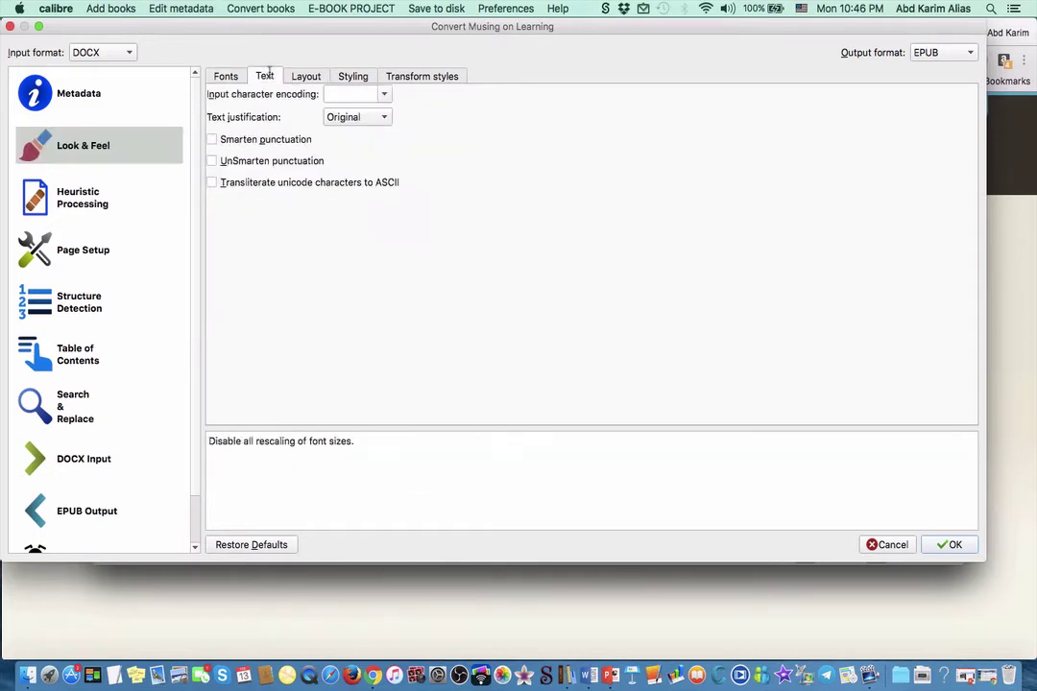
pyautogui.click(321, 75)
pyautogui.click(353, 75)
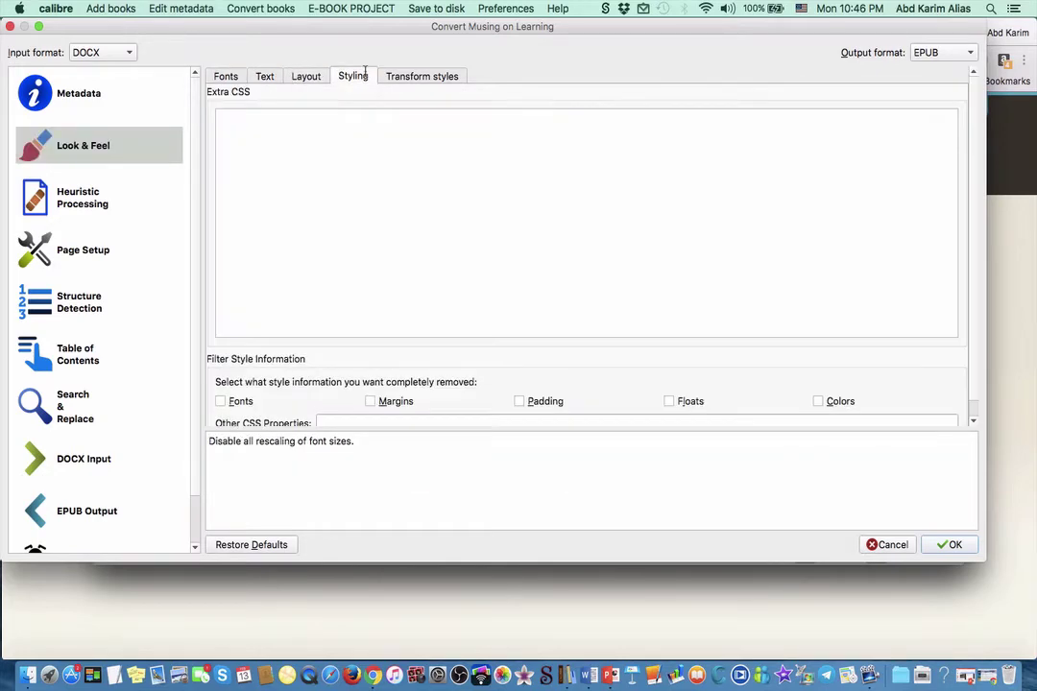
# - Review the Heuristic Processing, Page Setup and Structure Detection options
pyautogui.click(82, 196)
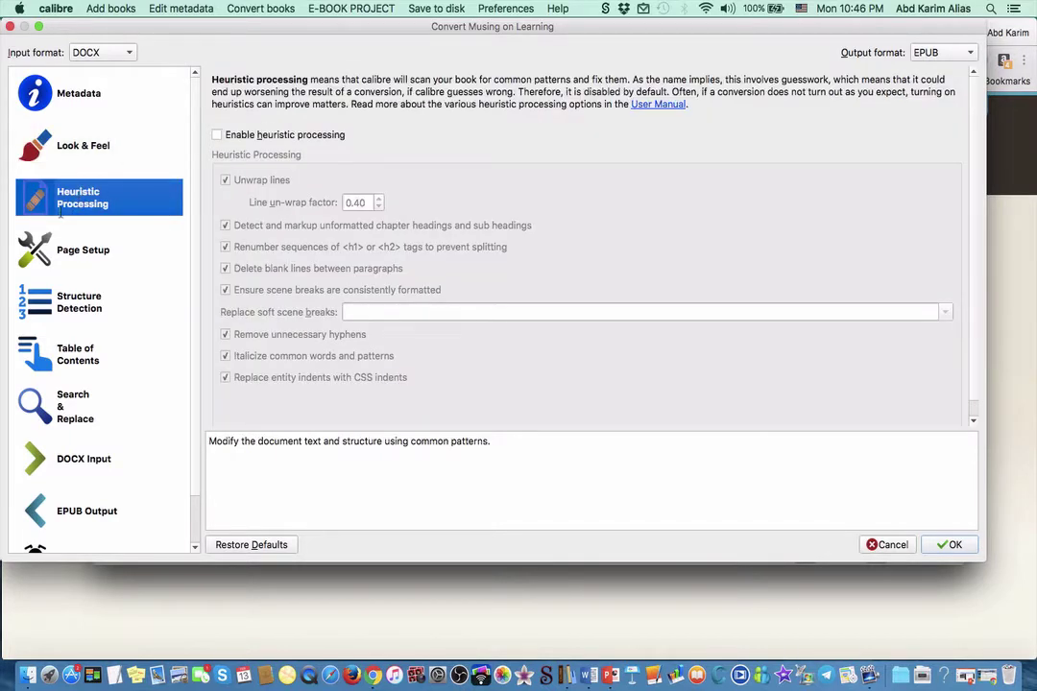
pyautogui.click(77, 248)
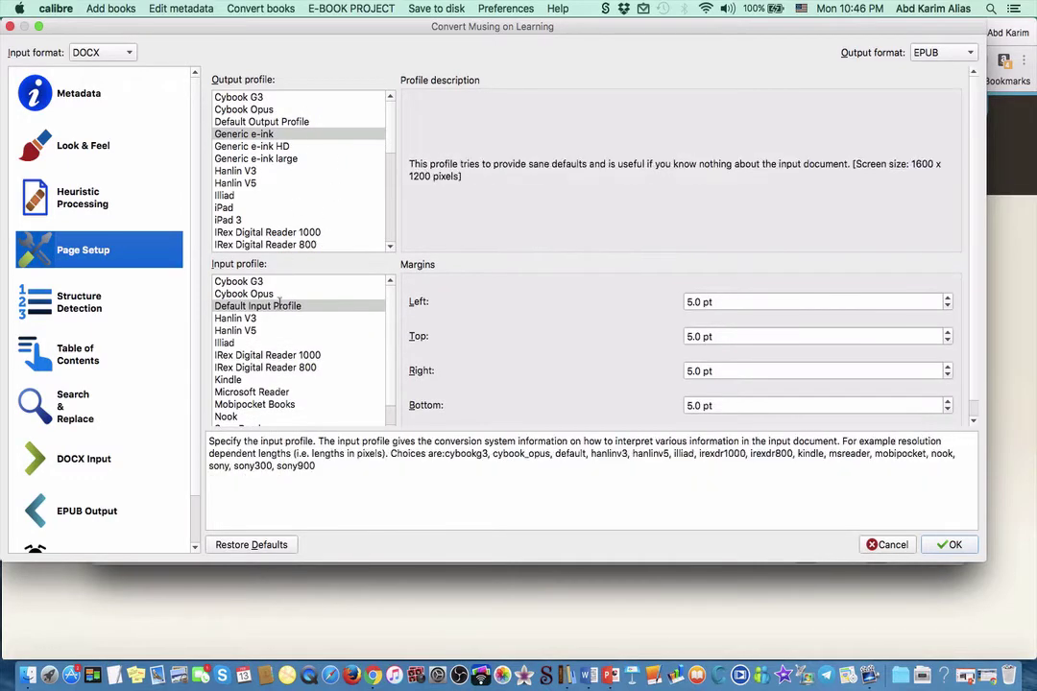
pyautogui.click(80, 307)
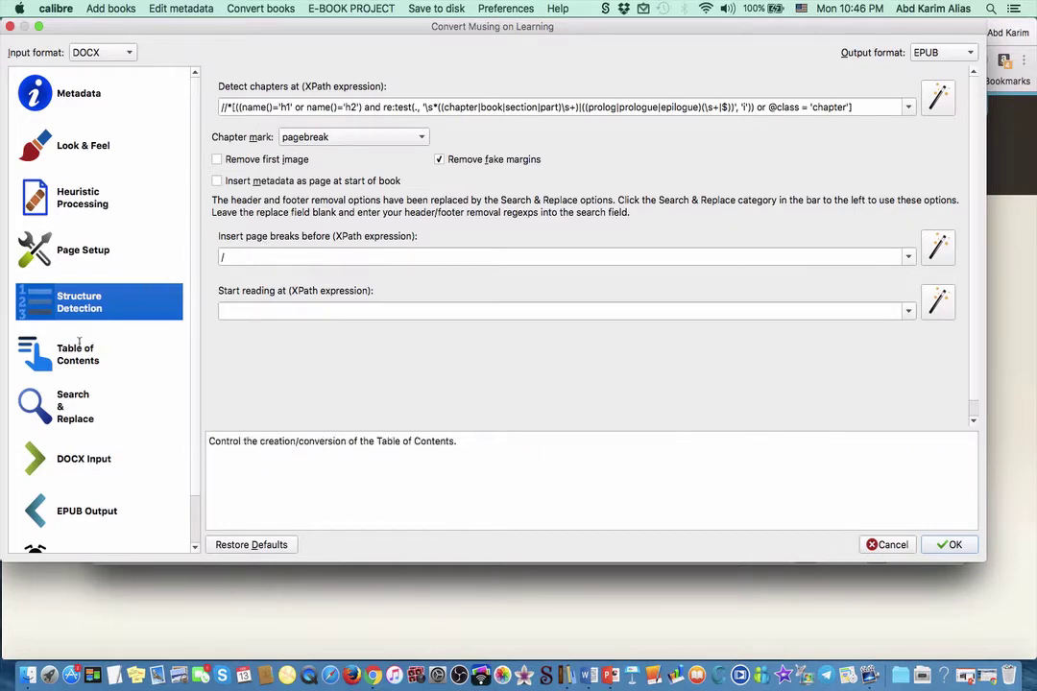
# - Show the Table of Contents options, toggling Force auto-generated Table of Contents on and back off
pyautogui.click(33, 358)
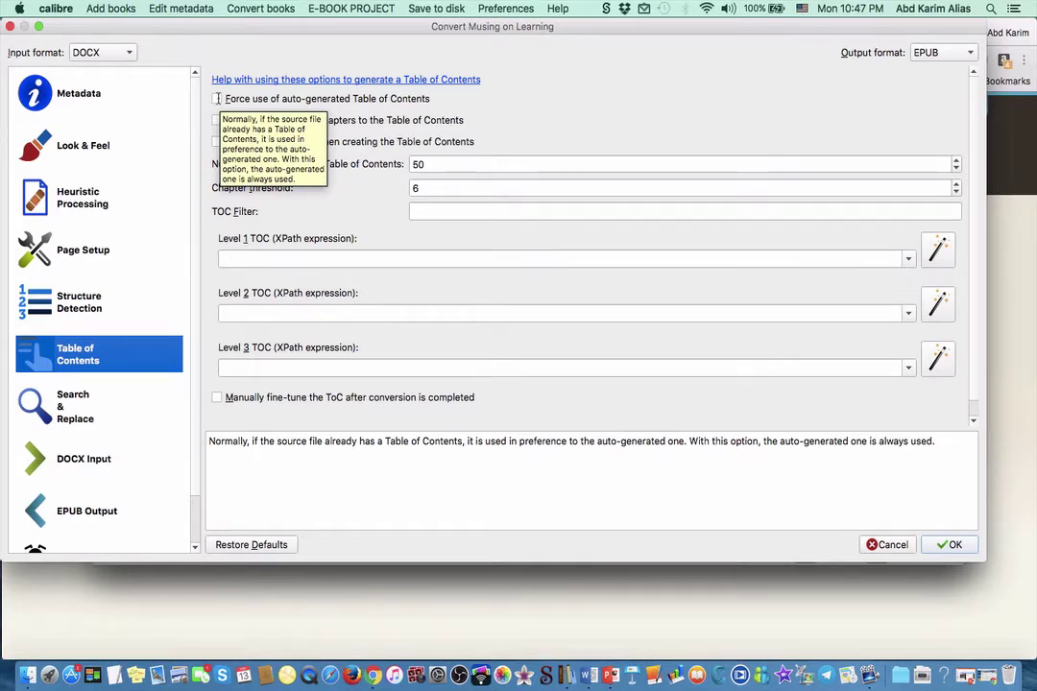
pyautogui.click(217, 99)
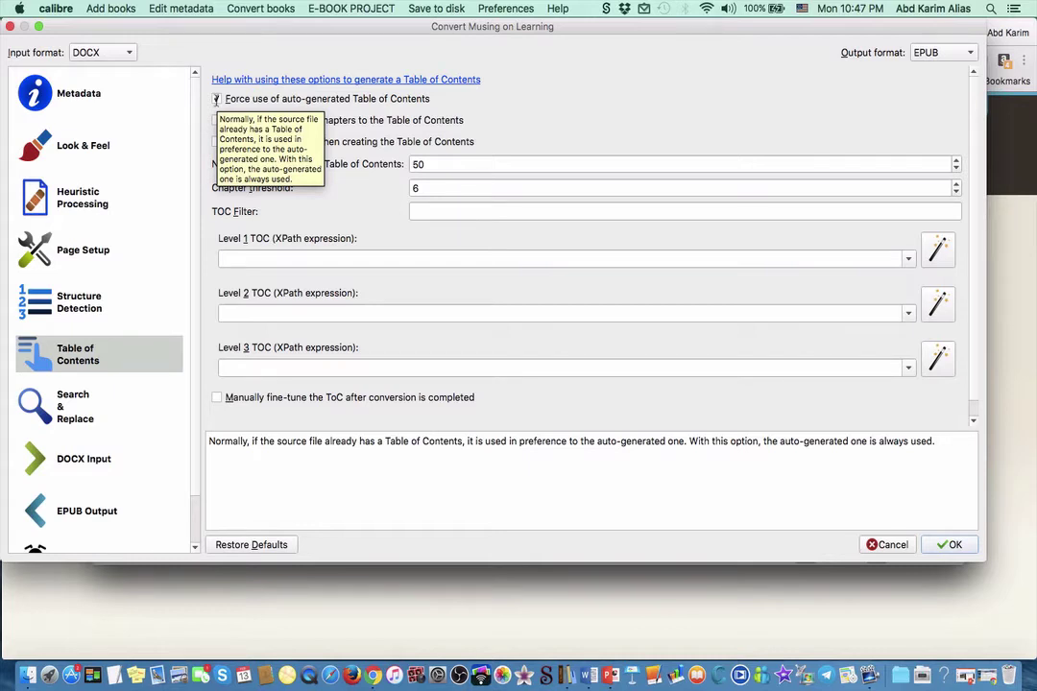
pyautogui.click(217, 99)
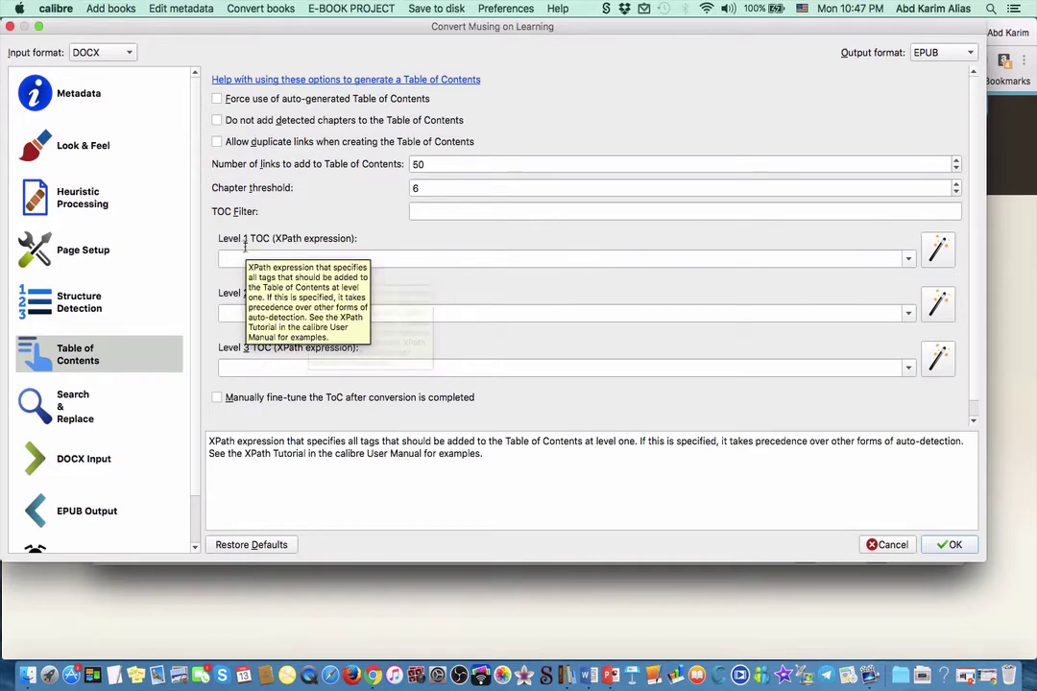
# - Set Level 1 TOC to h1 and Level 2 TOC to h2 headings
pyautogui.click(908, 258)
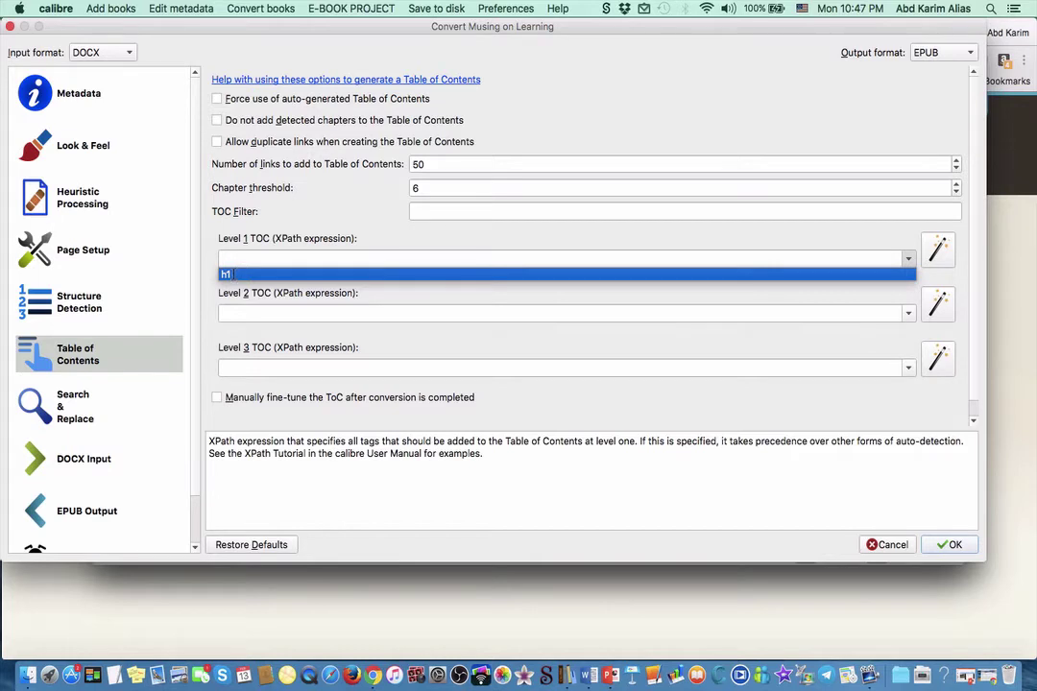
pyautogui.click(230, 274)
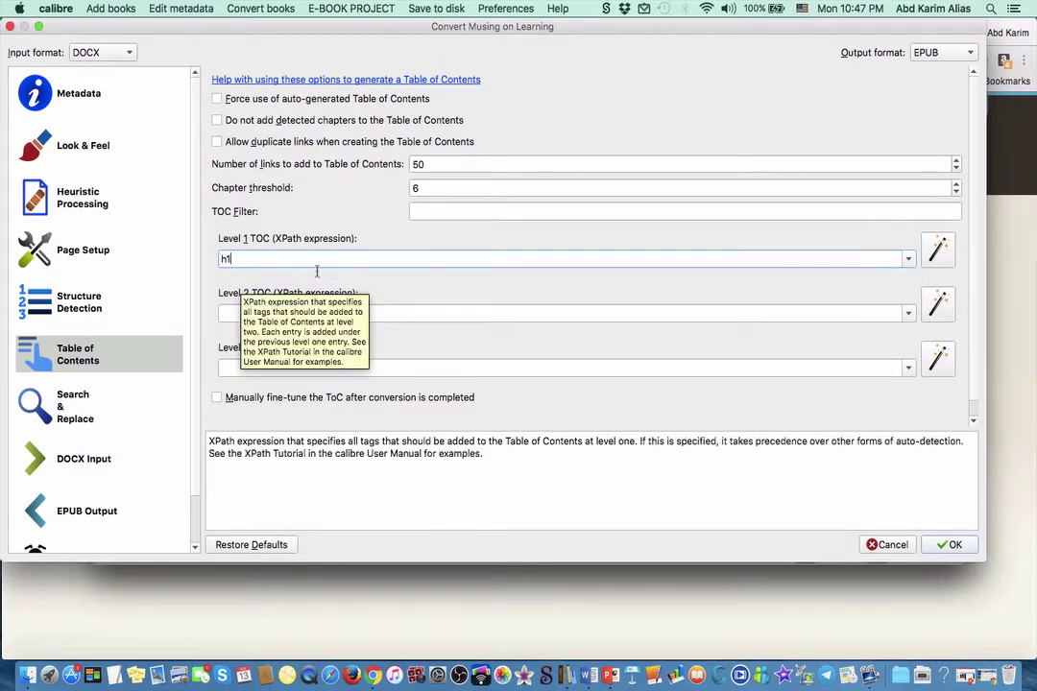
pyautogui.click(908, 313)
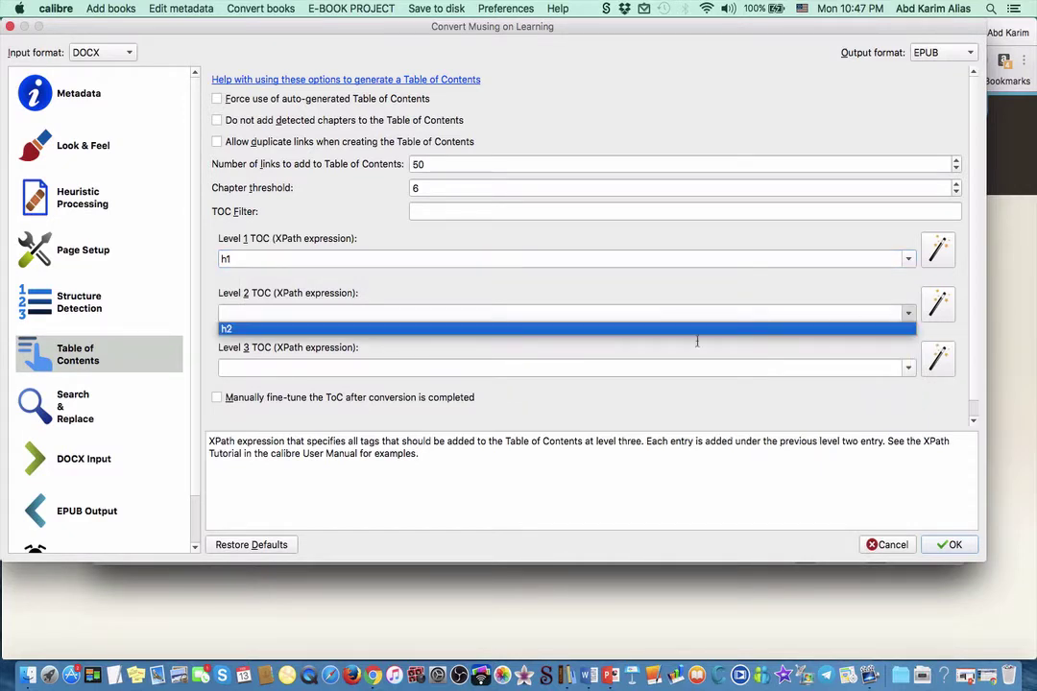
pyautogui.click(248, 327)
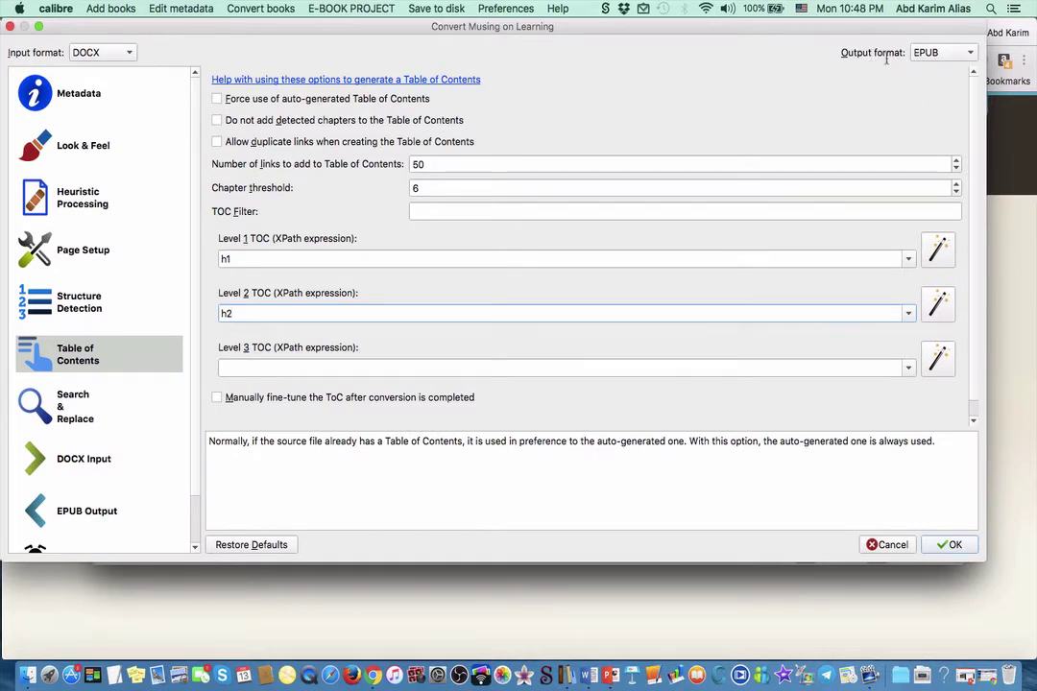
# - Check the output format choices and keep EPUB as the conversion target
pyautogui.click(969, 51)
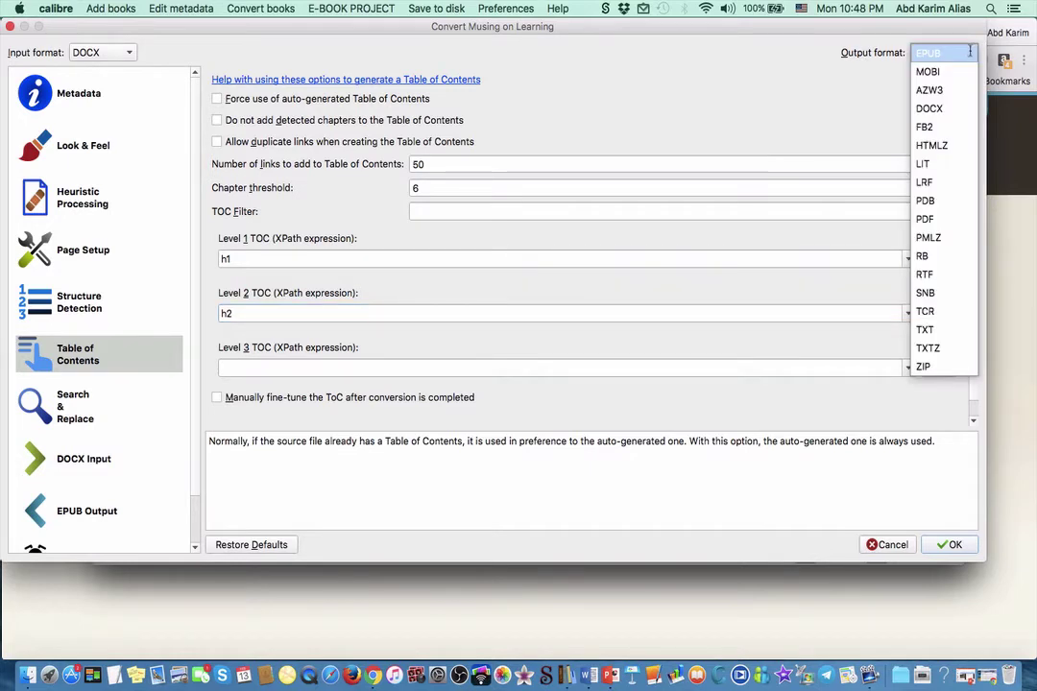
pyautogui.click(962, 53)
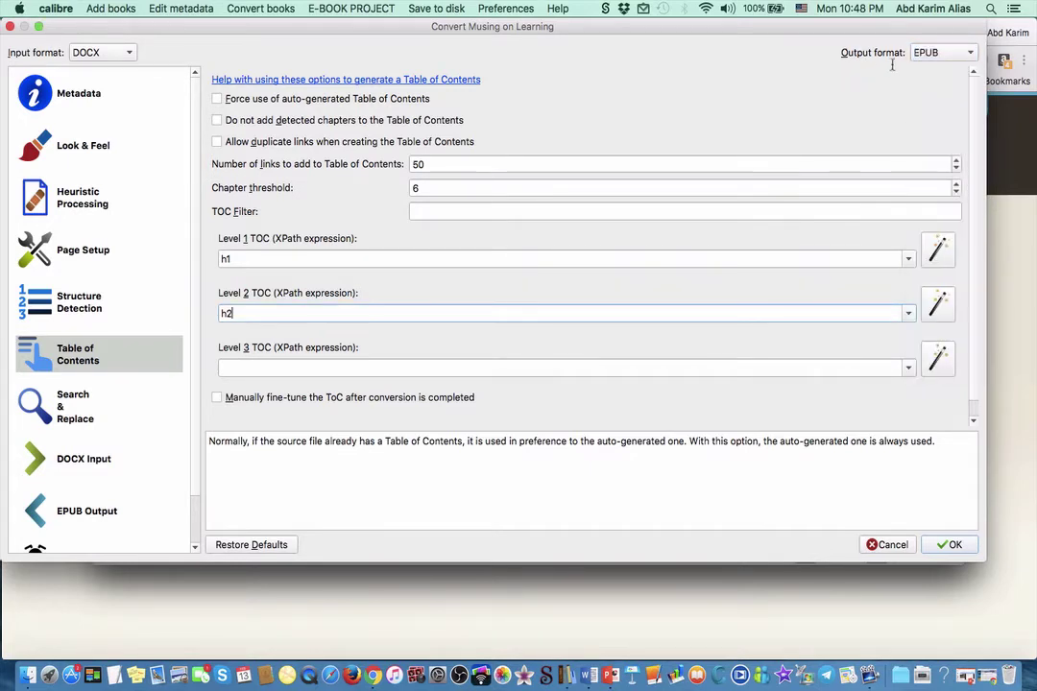
pyautogui.click(960, 55)
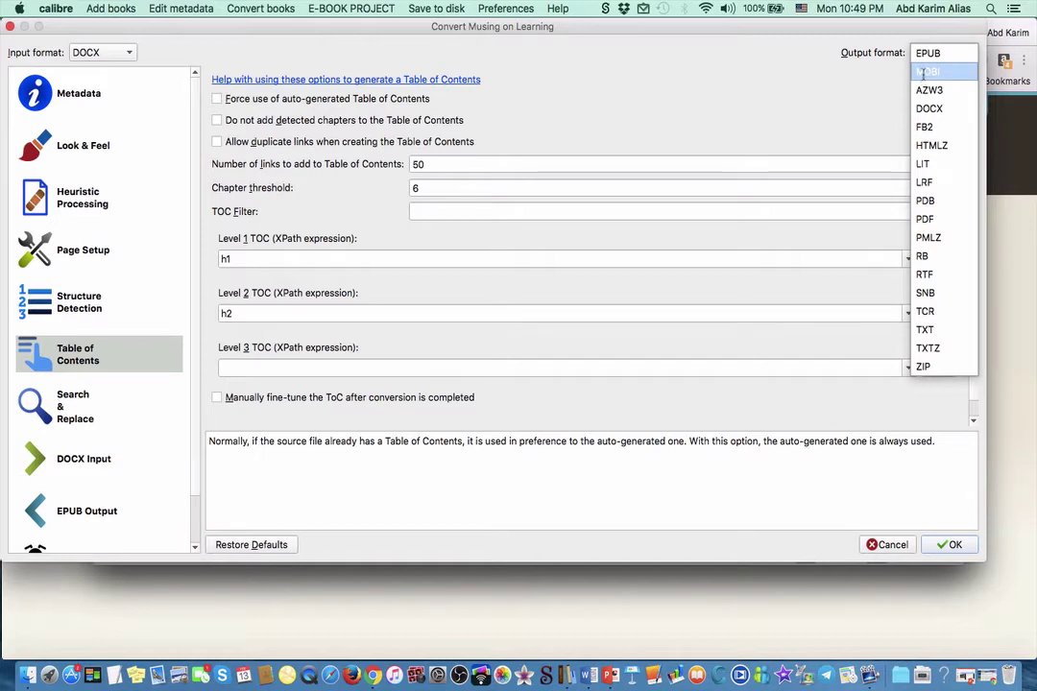
pyautogui.click(927, 54)
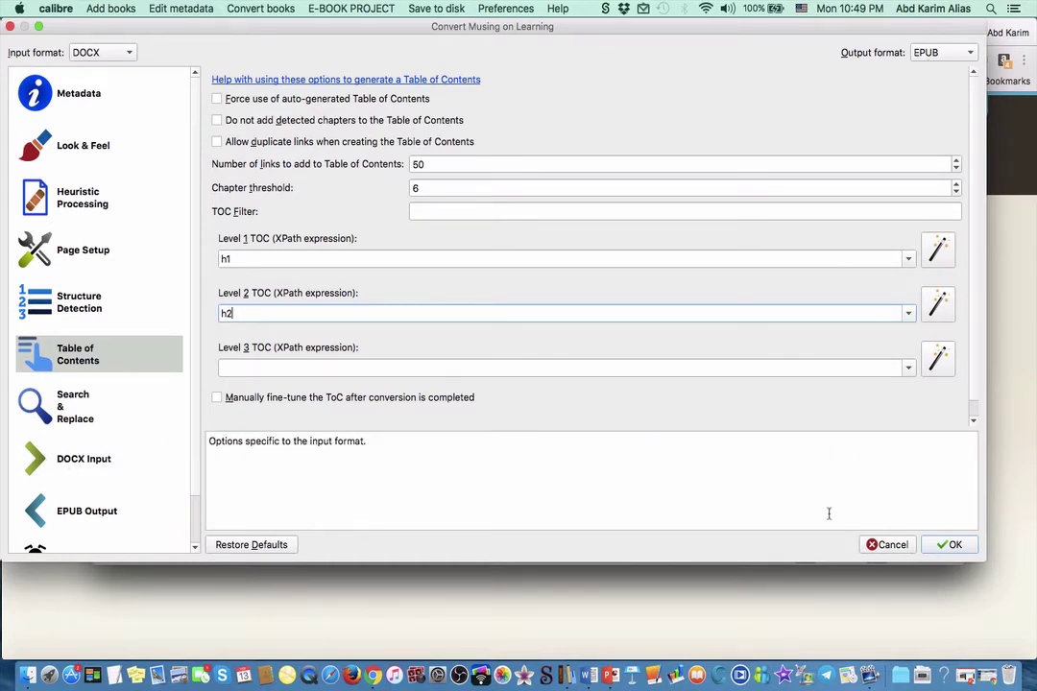
# - Run the EPUB conversion of Musing on Learning with the chosen settings
pyautogui.click(956, 544)
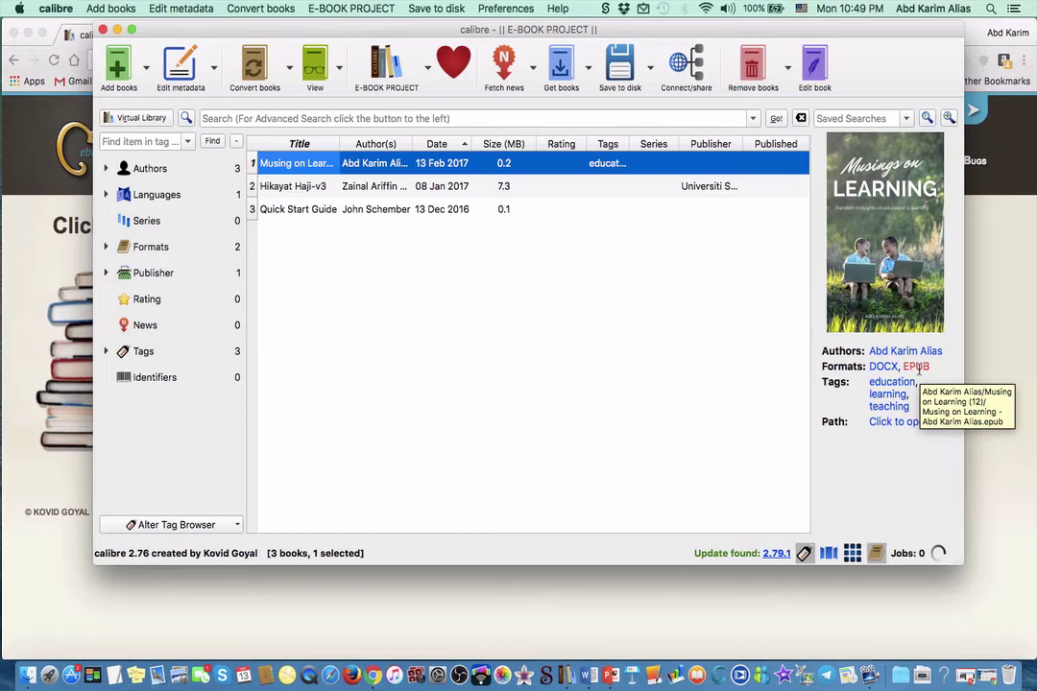
pyautogui.click(917, 367)
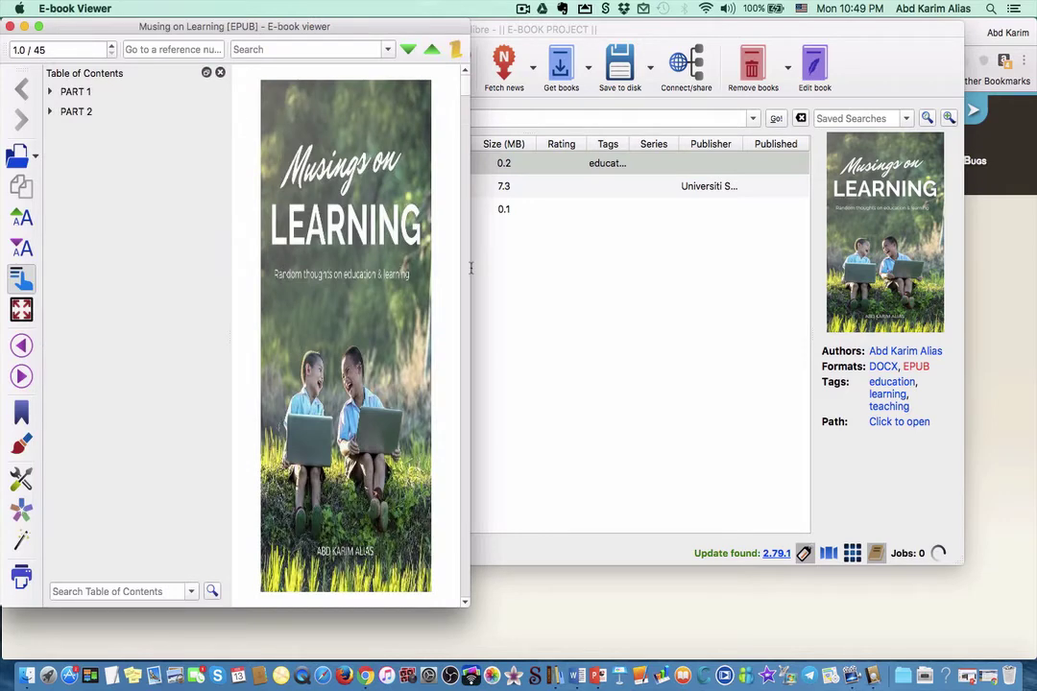
pyautogui.moveTo(477, 266); pyautogui.dragTo(652, 241)
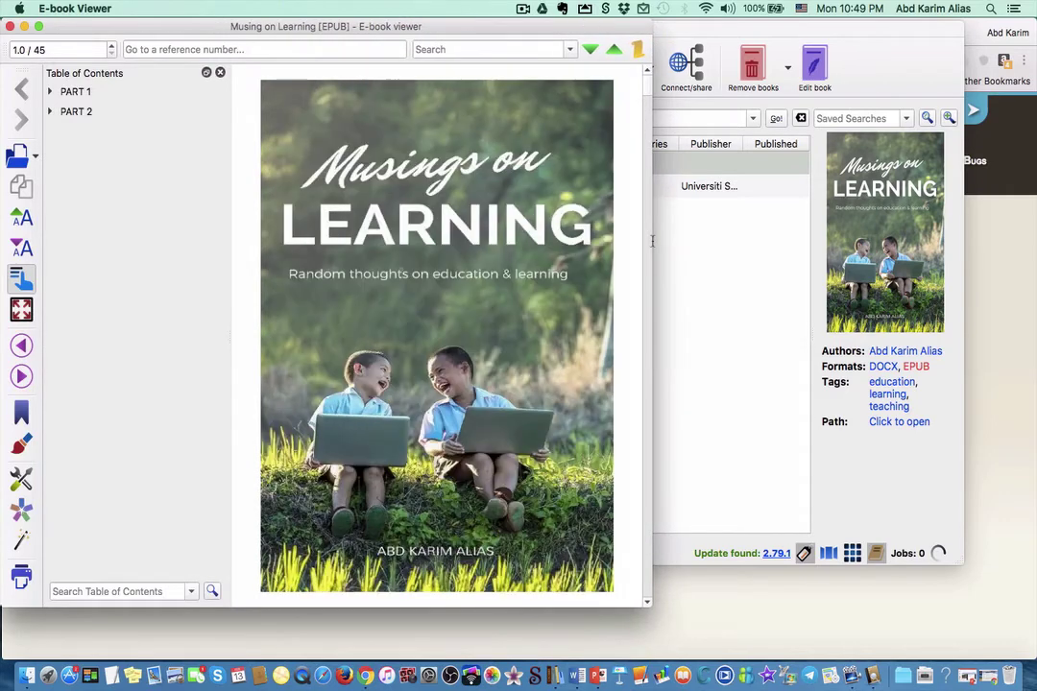
pyautogui.click(50, 91)
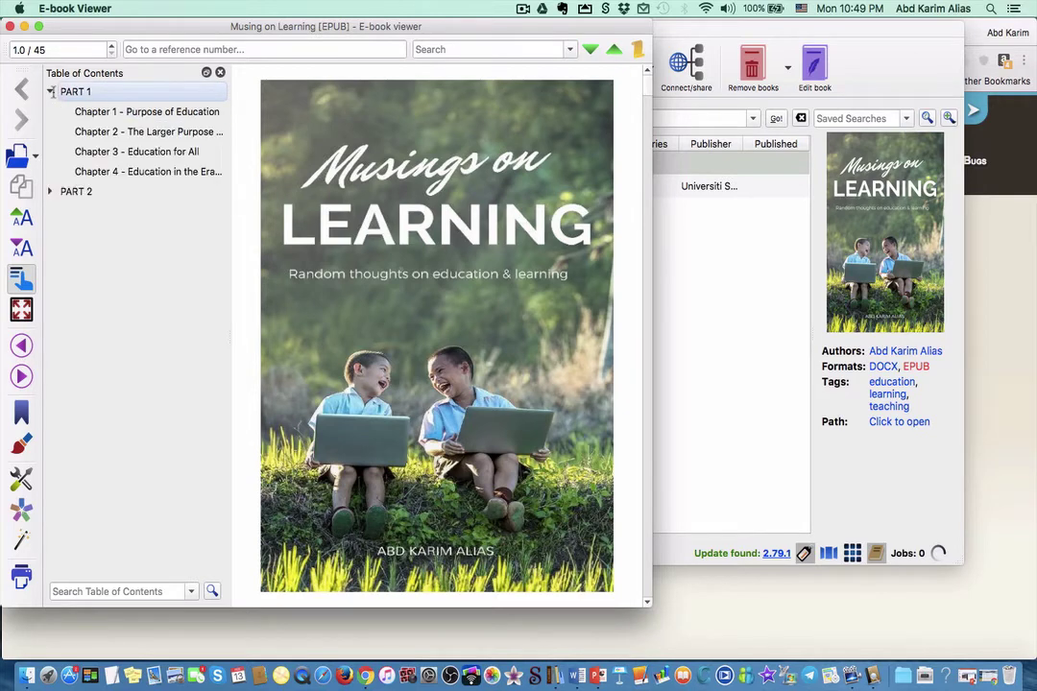
pyautogui.click(49, 191)
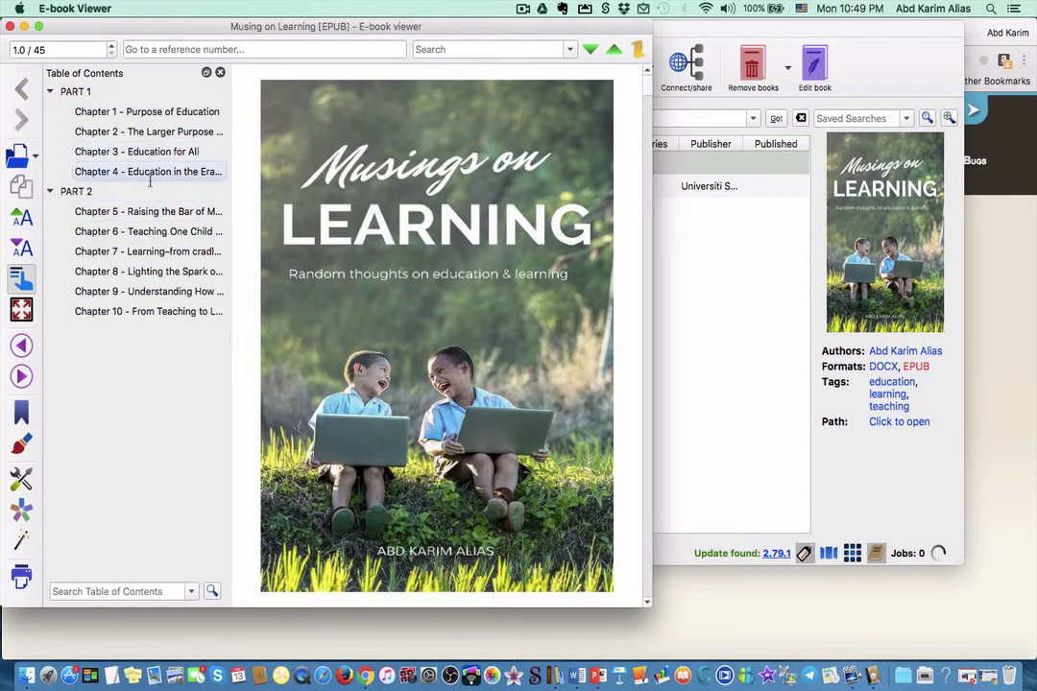
pyautogui.click(97, 115)
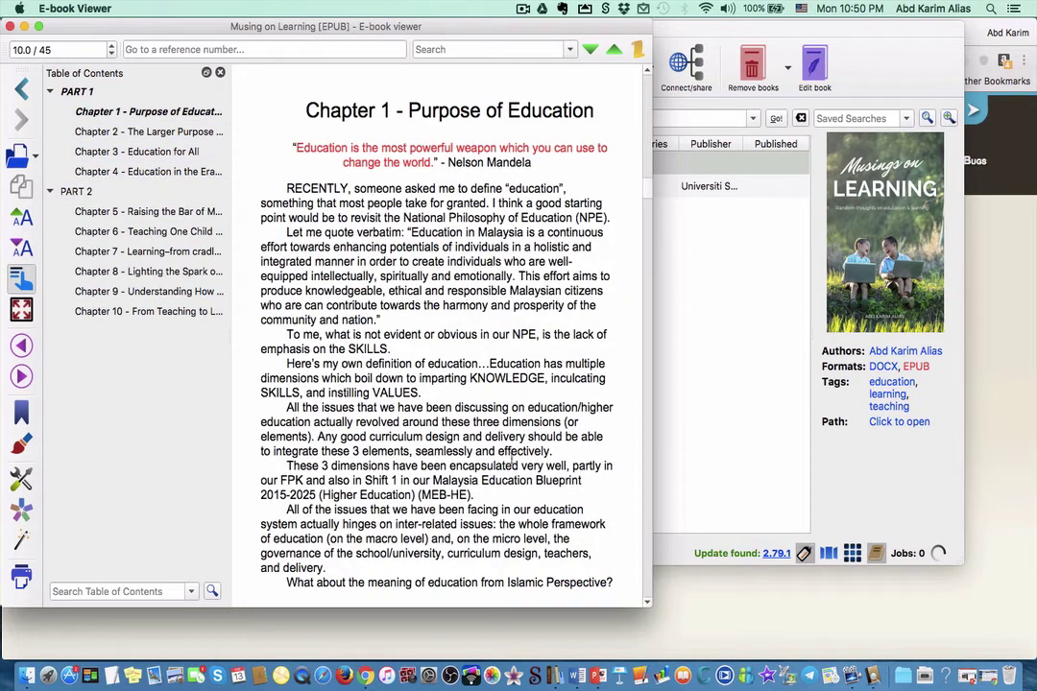
pyautogui.scroll(-5, 513, 462)
pyautogui.scroll(5, 514, 463)
pyautogui.click(144, 134)
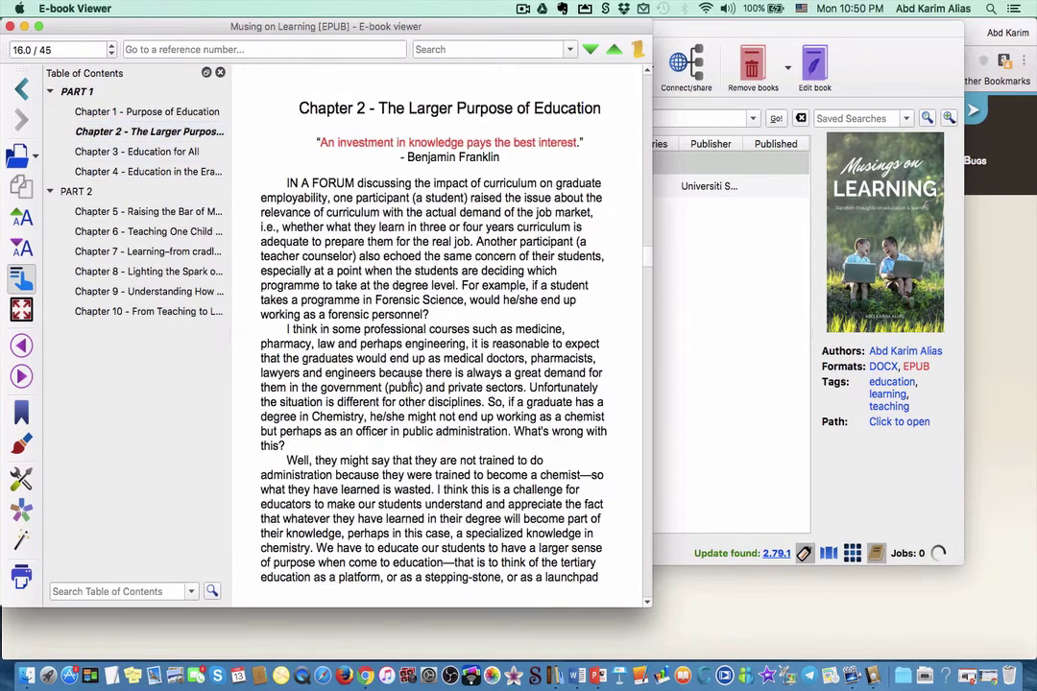
pyautogui.scroll(-5, 409, 382)
pyautogui.scroll(3, 410, 382)
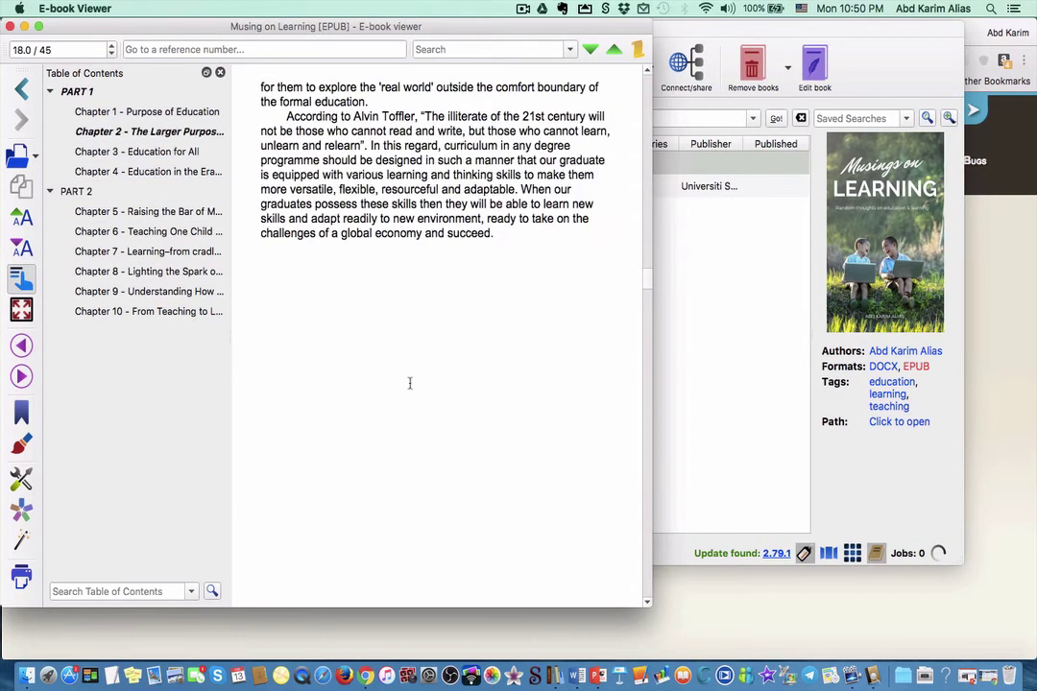
pyautogui.click(139, 152)
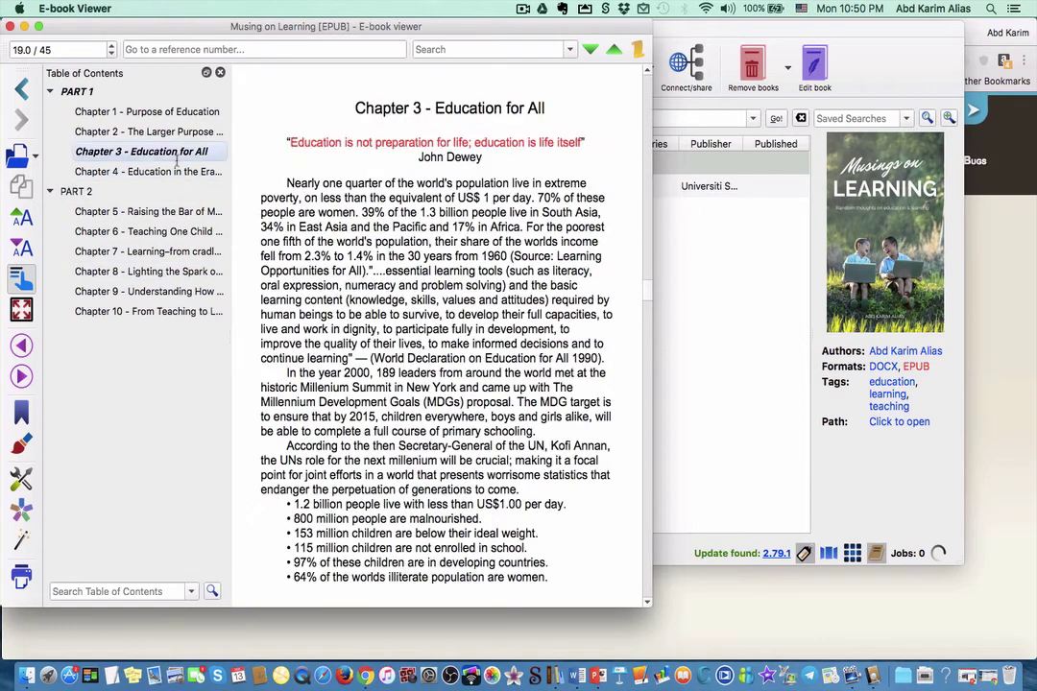
pyautogui.click(120, 171)
pyautogui.scroll(-5, 478, 363)
pyautogui.scroll(-2, 478, 363)
pyautogui.scroll(8, 478, 363)
pyautogui.scroll(8, 478, 362)
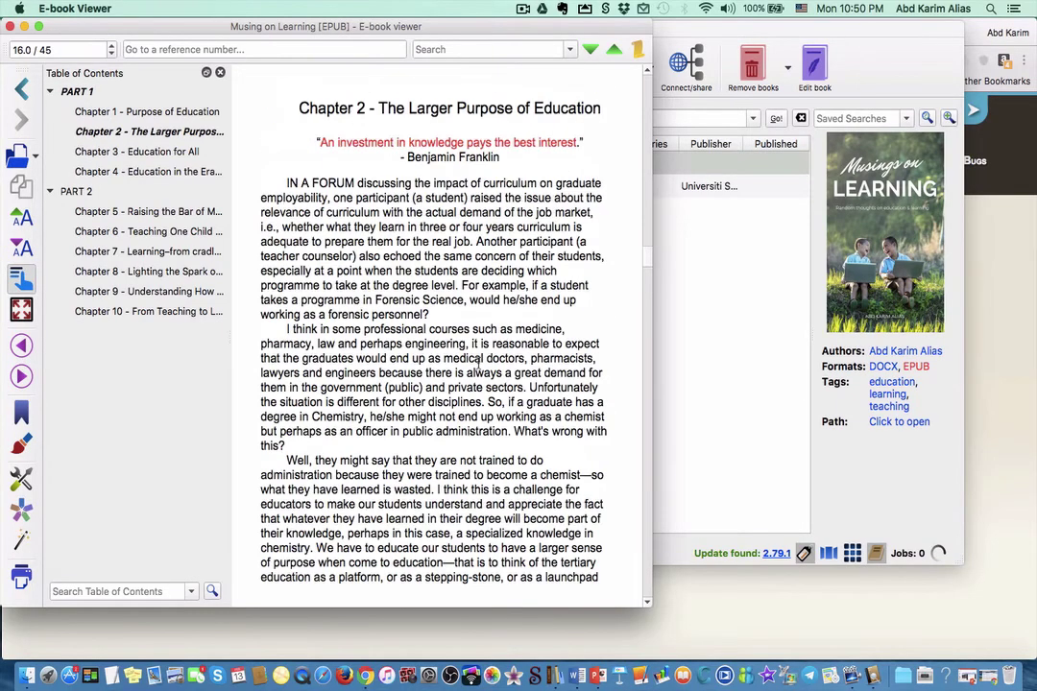
pyautogui.click(154, 133)
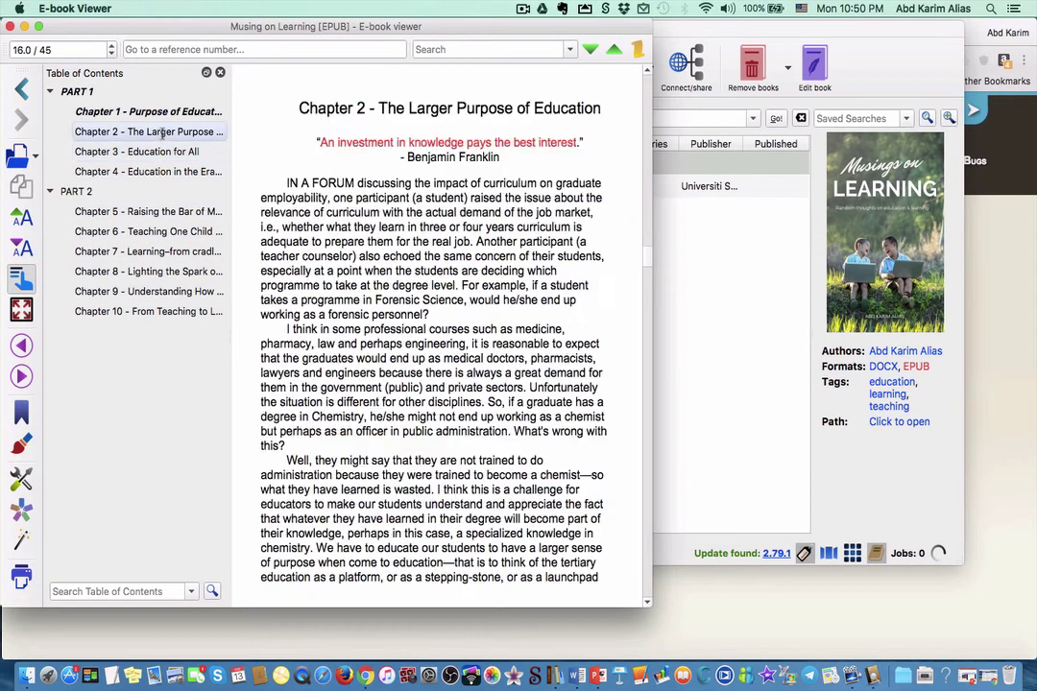
pyautogui.click(139, 171)
pyautogui.click(139, 190)
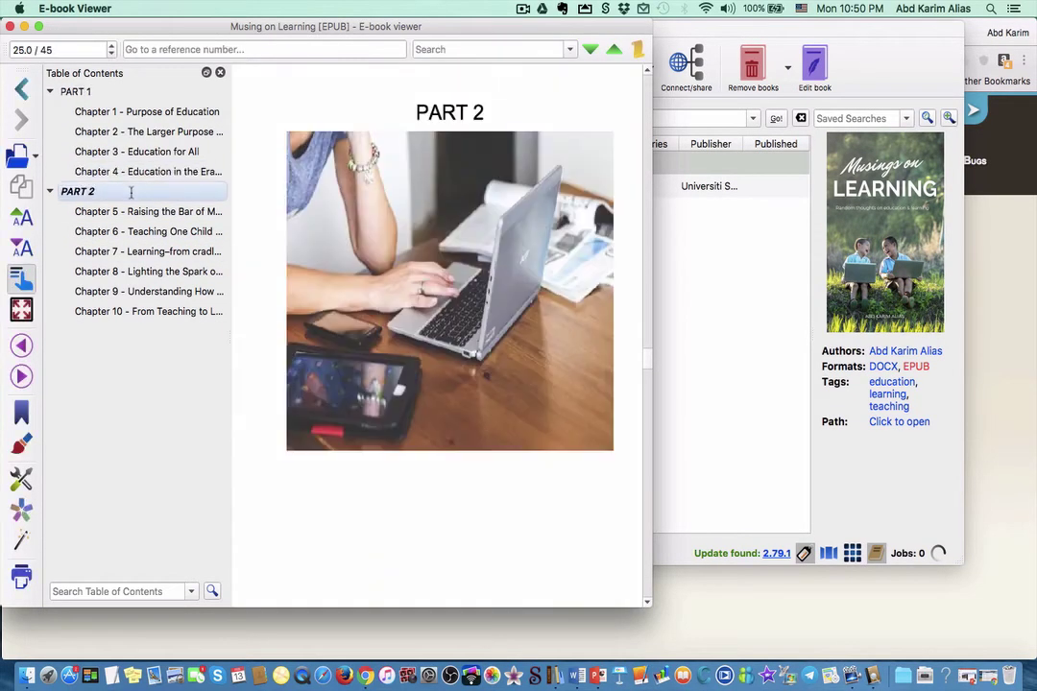
pyautogui.click(135, 211)
pyautogui.click(132, 231)
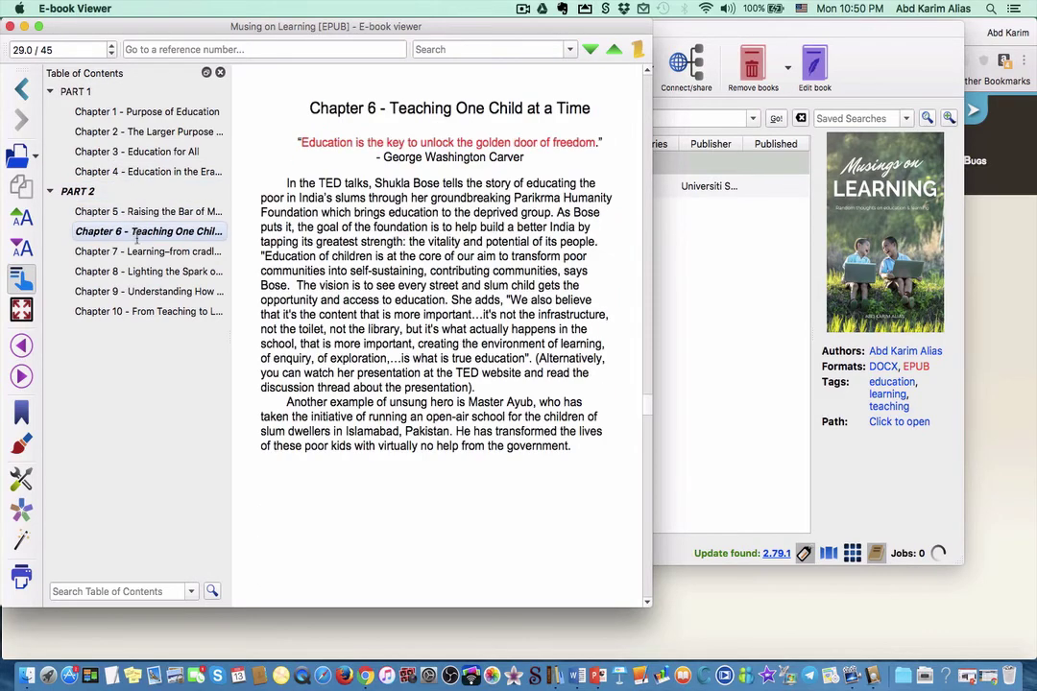
pyautogui.click(139, 252)
pyautogui.click(149, 271)
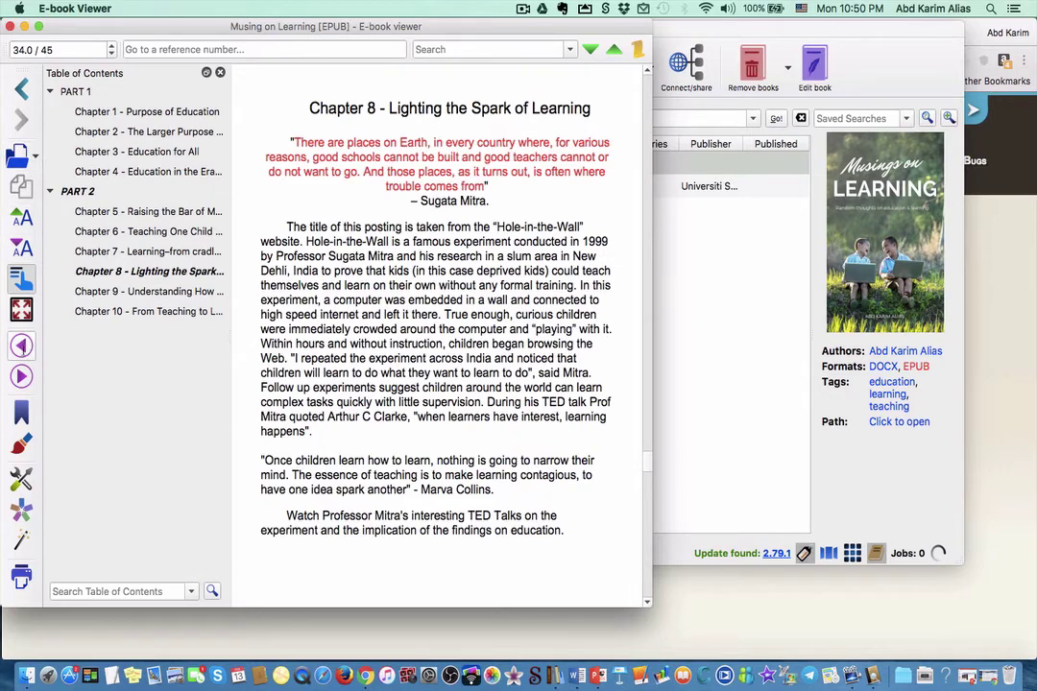
pyautogui.click(21, 345)
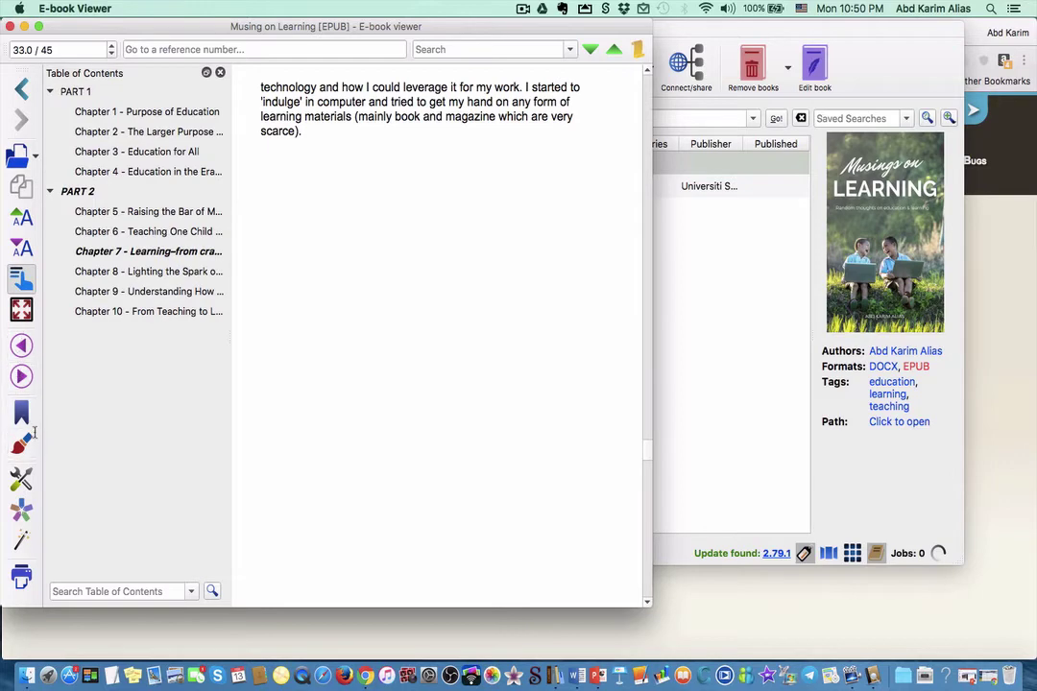
pyautogui.click(10, 26)
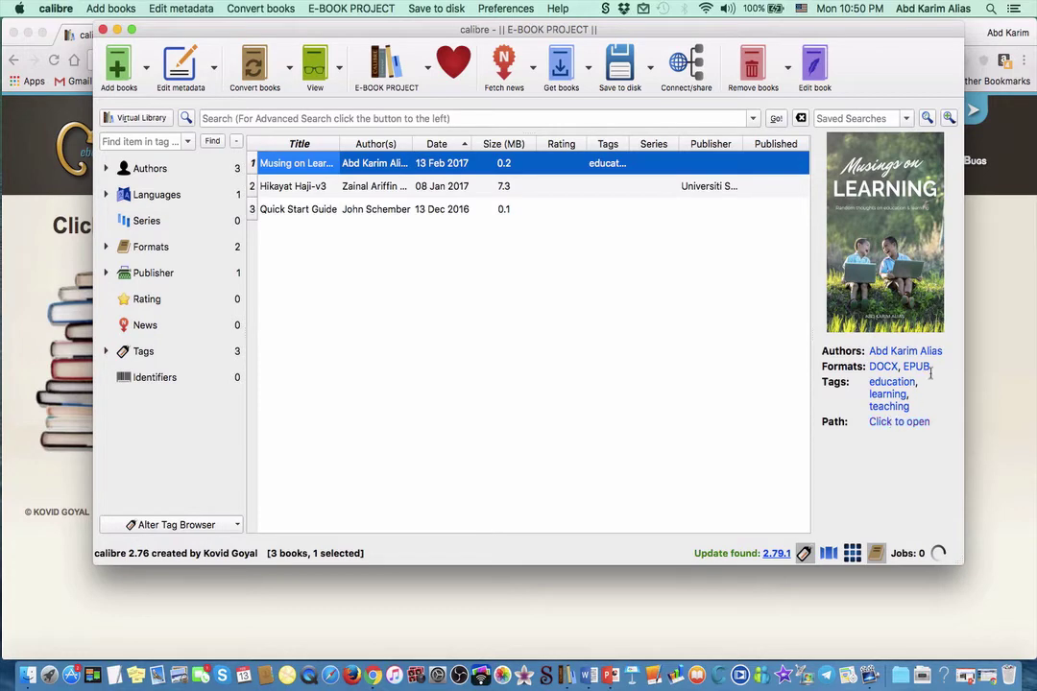
pyautogui.click(901, 422)
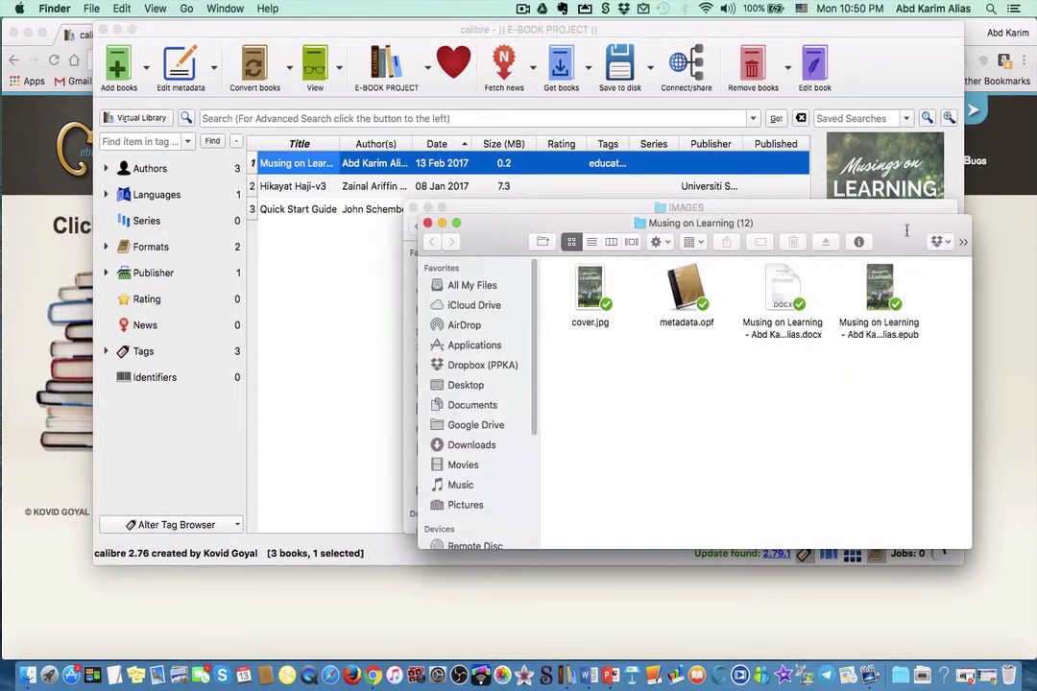
# - Move the Musing on Learning (12) folder window aside and open its EPUB file in iBooks
pyautogui.moveTo(816, 223); pyautogui.dragTo(612, 263)
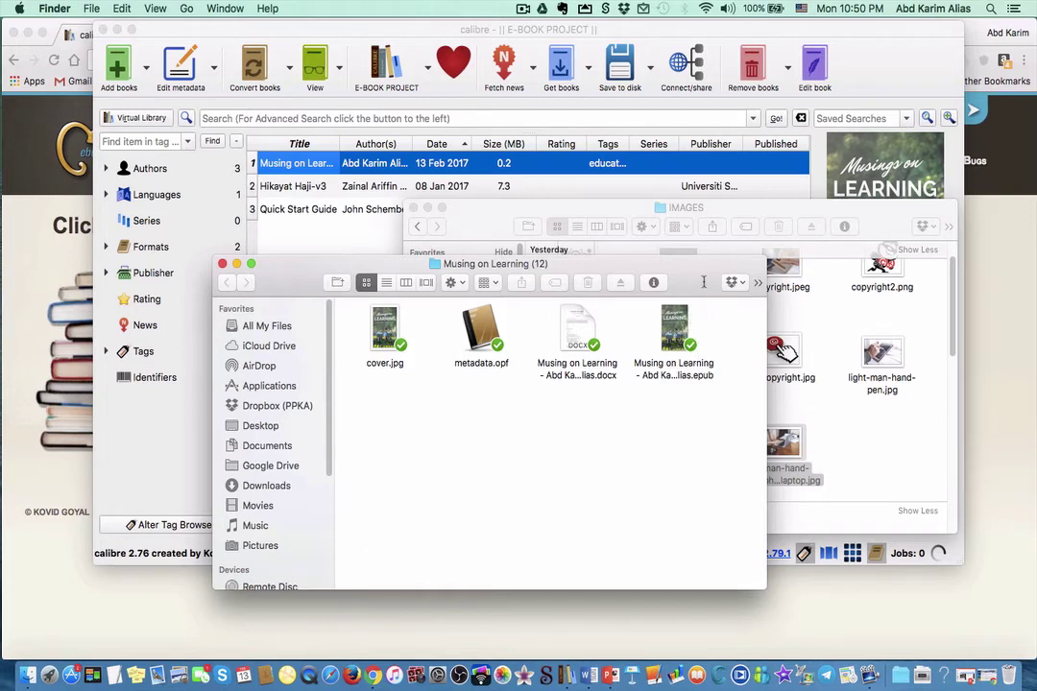
pyautogui.moveTo(590, 263); pyautogui.dragTo(533, 288)
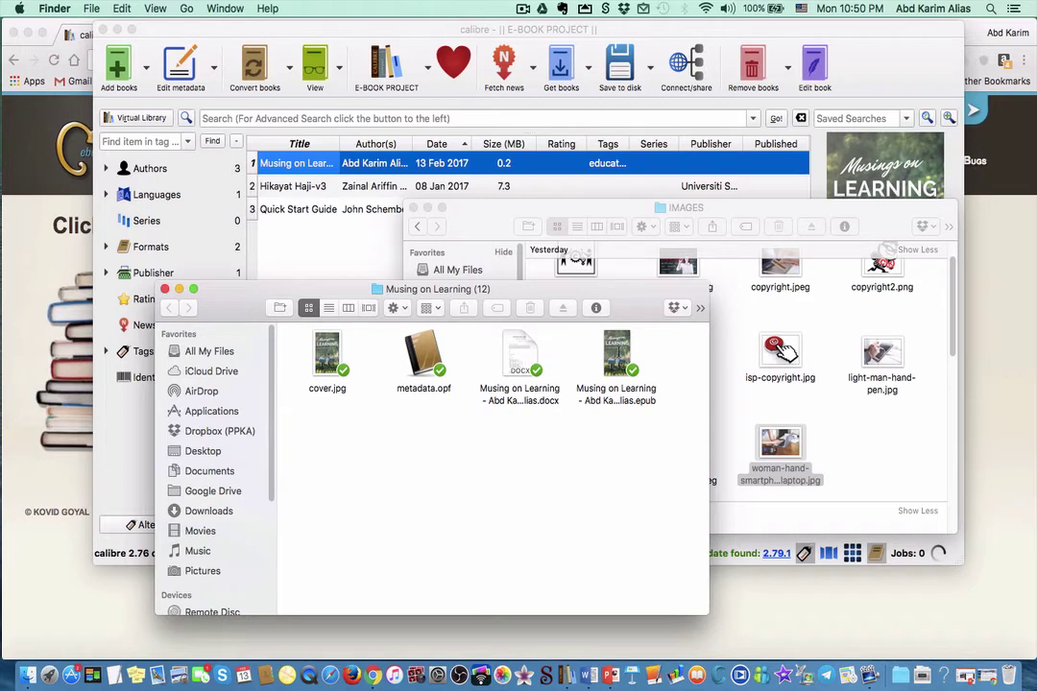
pyautogui.doubleClick(617, 357)
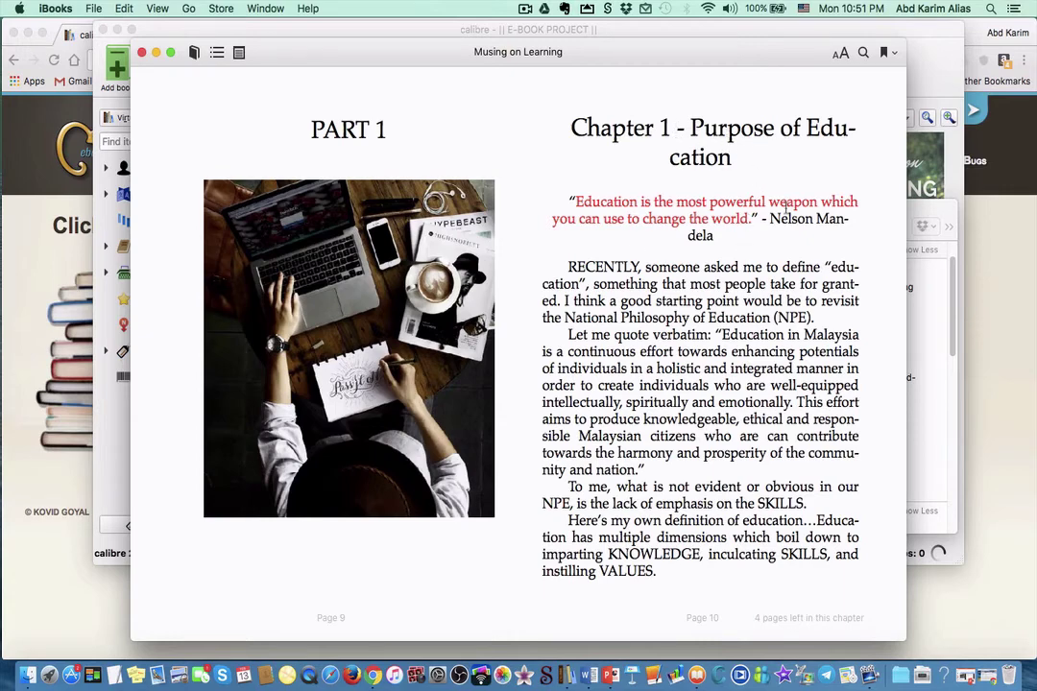
# - Page forward through the EPUB to Chapter 7 and show its table of contents
pyautogui.press('Right')
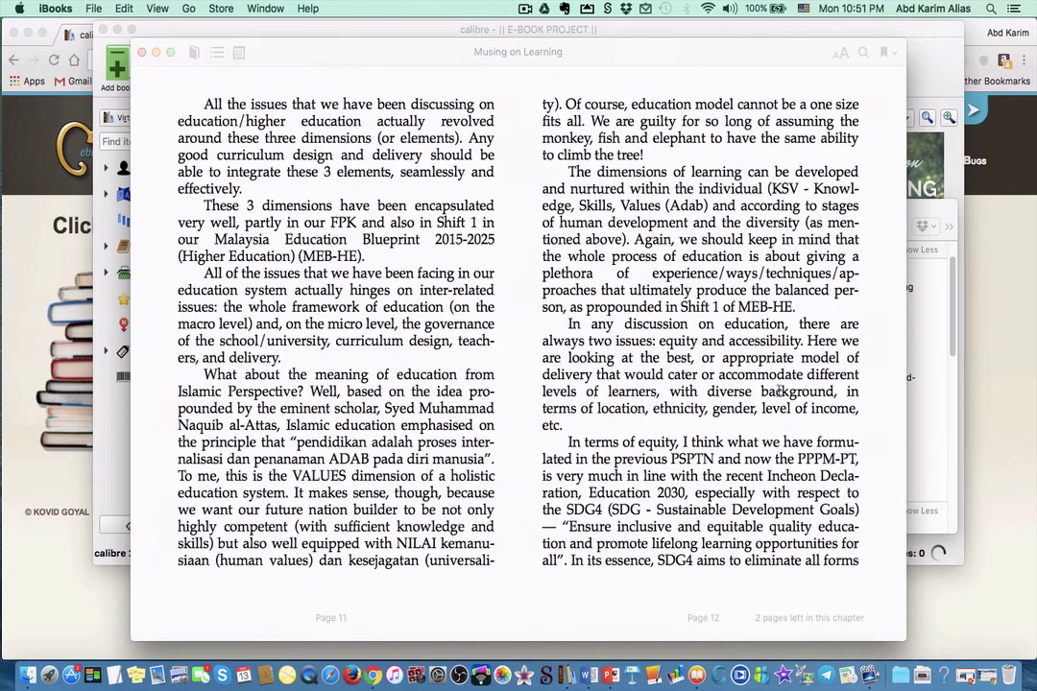
pyautogui.press('Right')
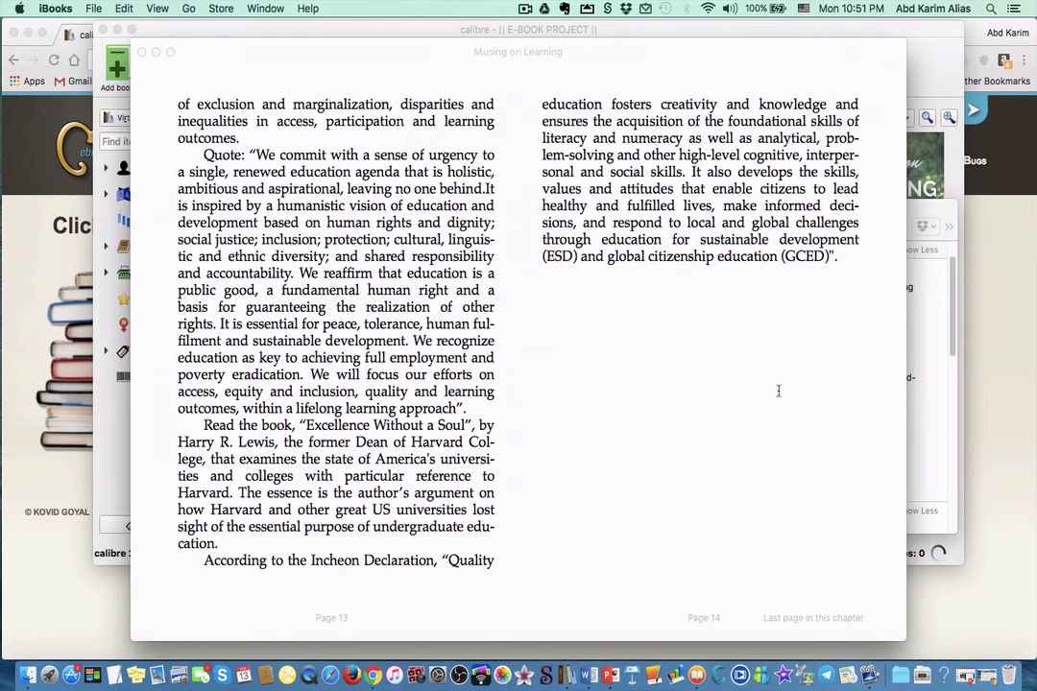
pyautogui.press('Right')
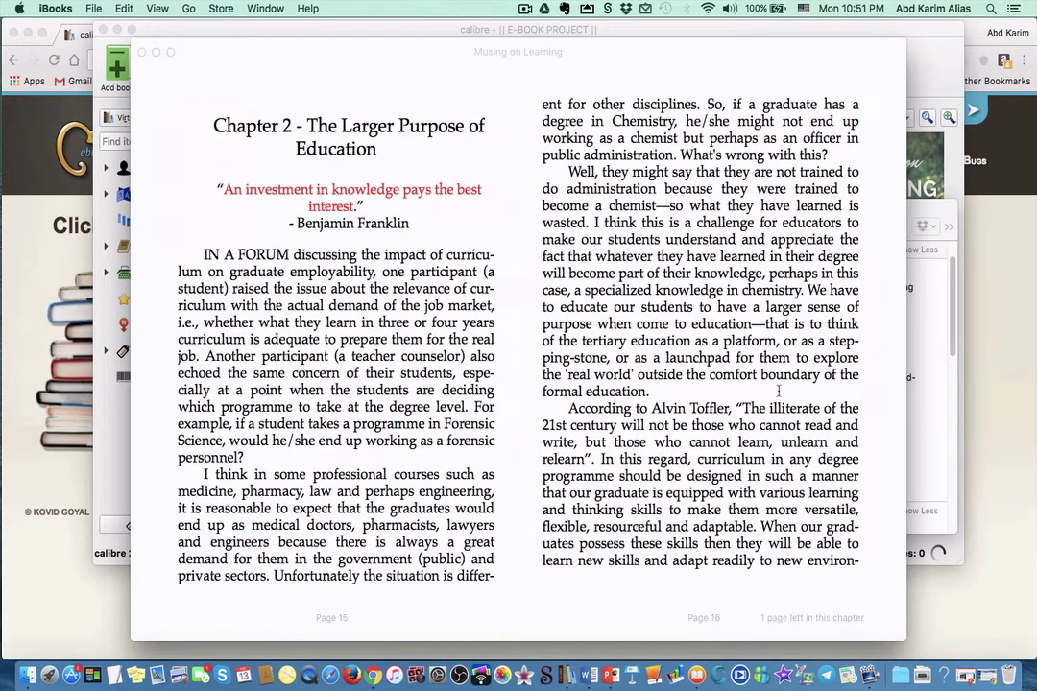
pyautogui.press('Right')
pyautogui.press('Right')
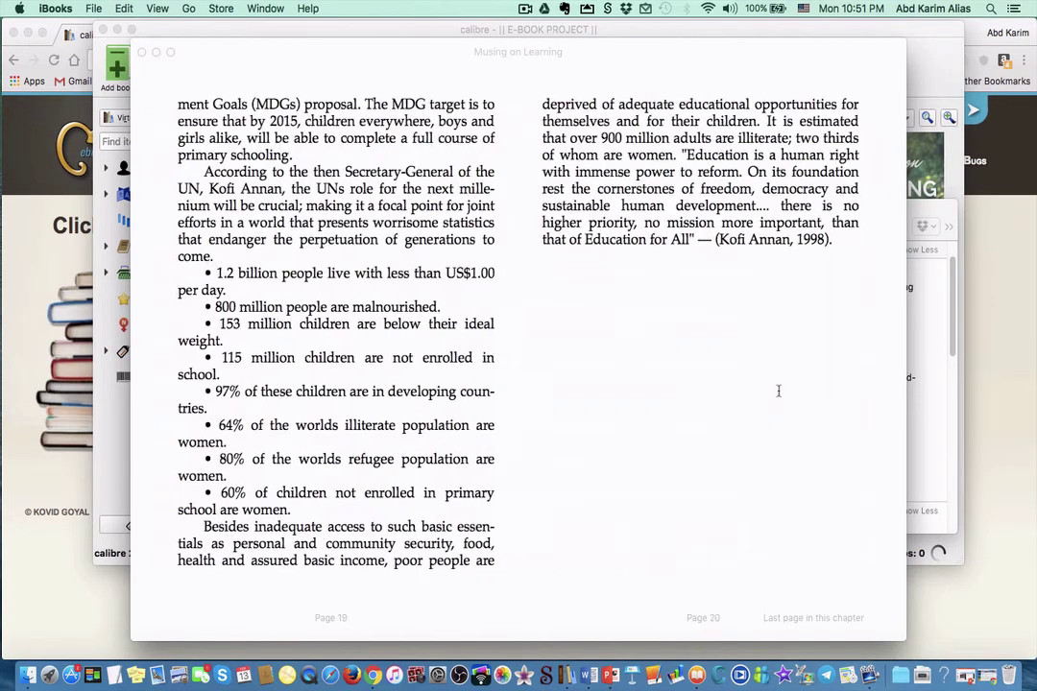
pyautogui.press('Right')
pyautogui.press('Right')
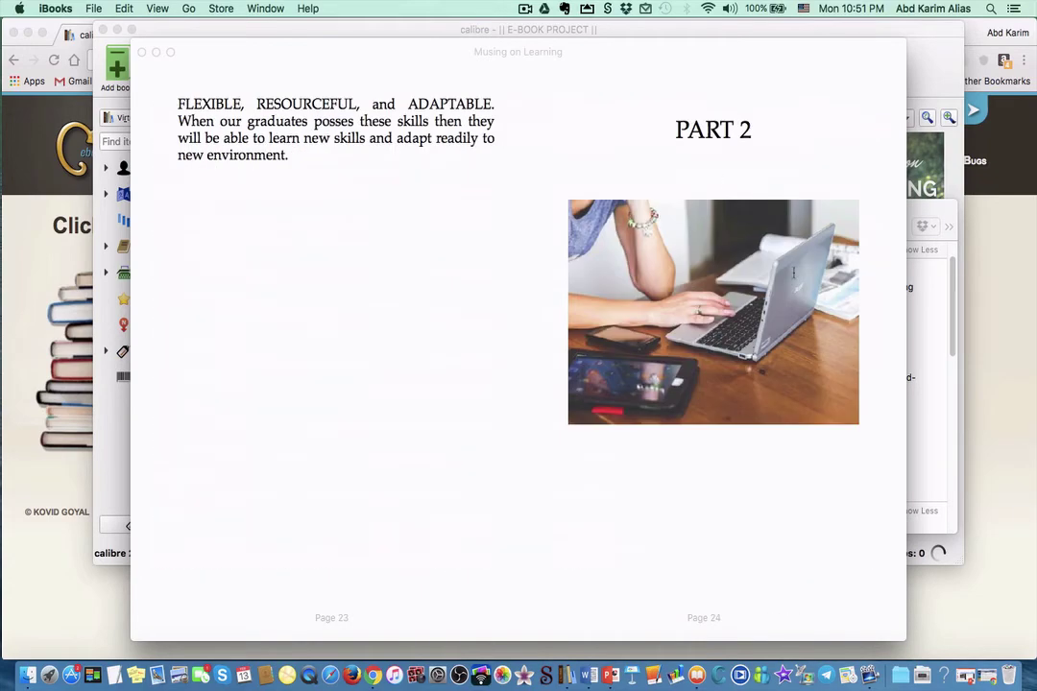
pyautogui.press('Right')
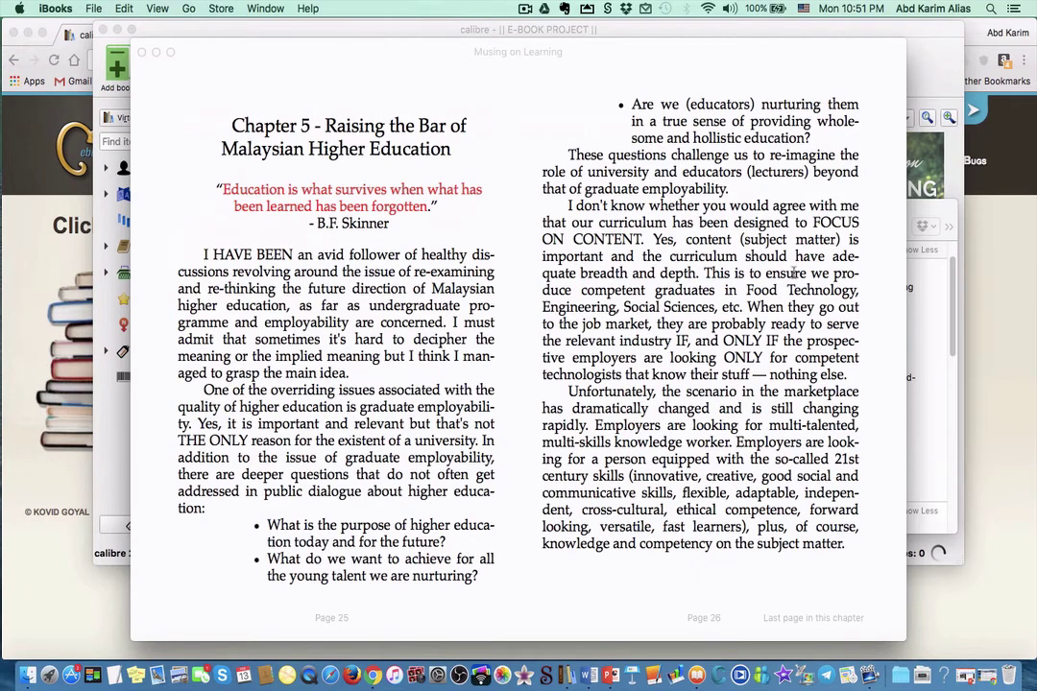
pyautogui.press('Right')
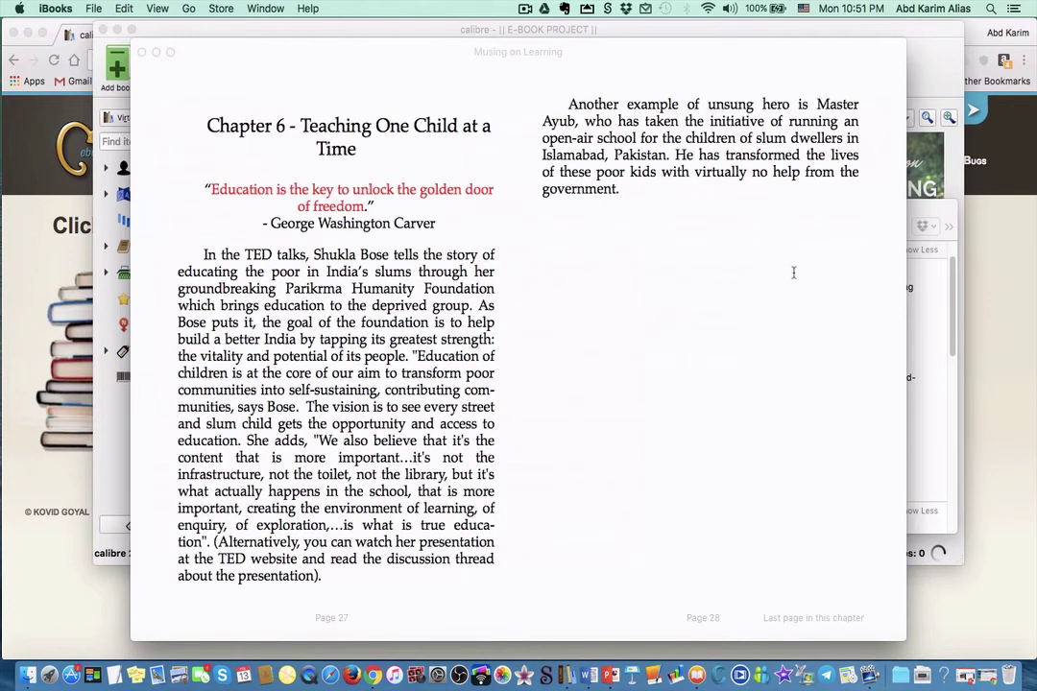
pyautogui.press('Right')
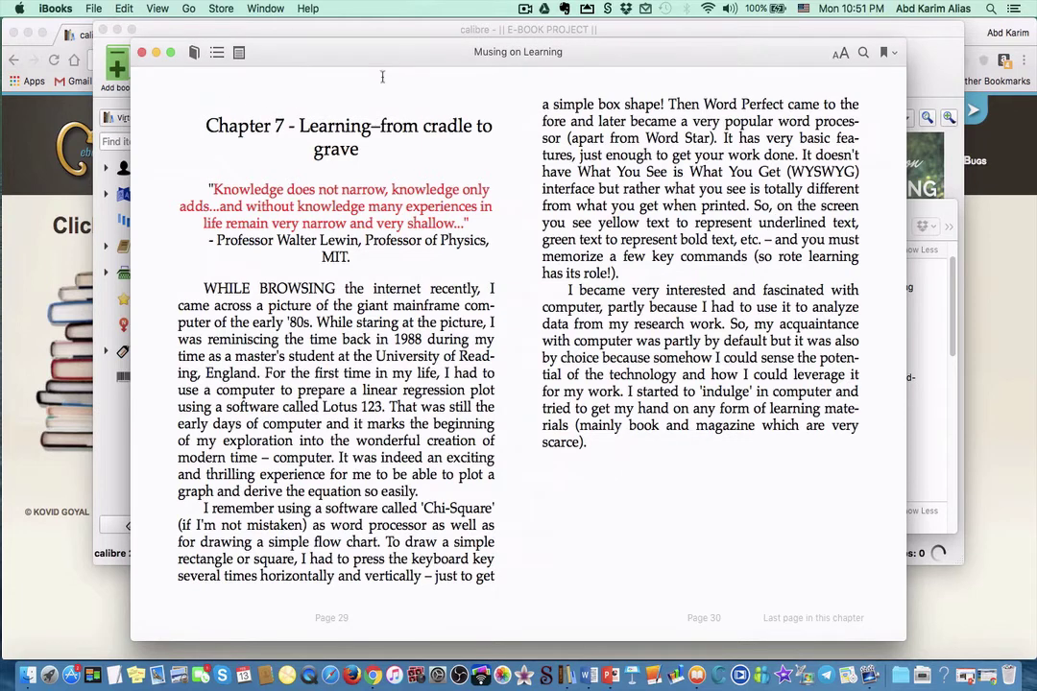
pyautogui.click(217, 52)
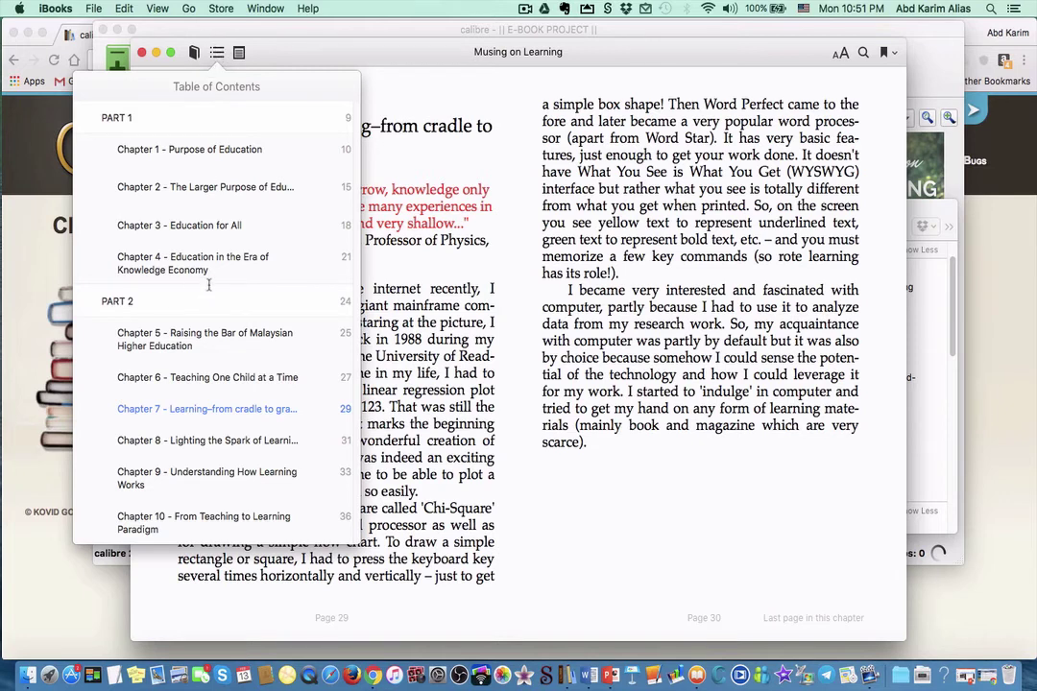
# - Test the contents links by jumping to Chapter 2 and back to Chapter 7, then return to calibre
pyautogui.click(153, 187)
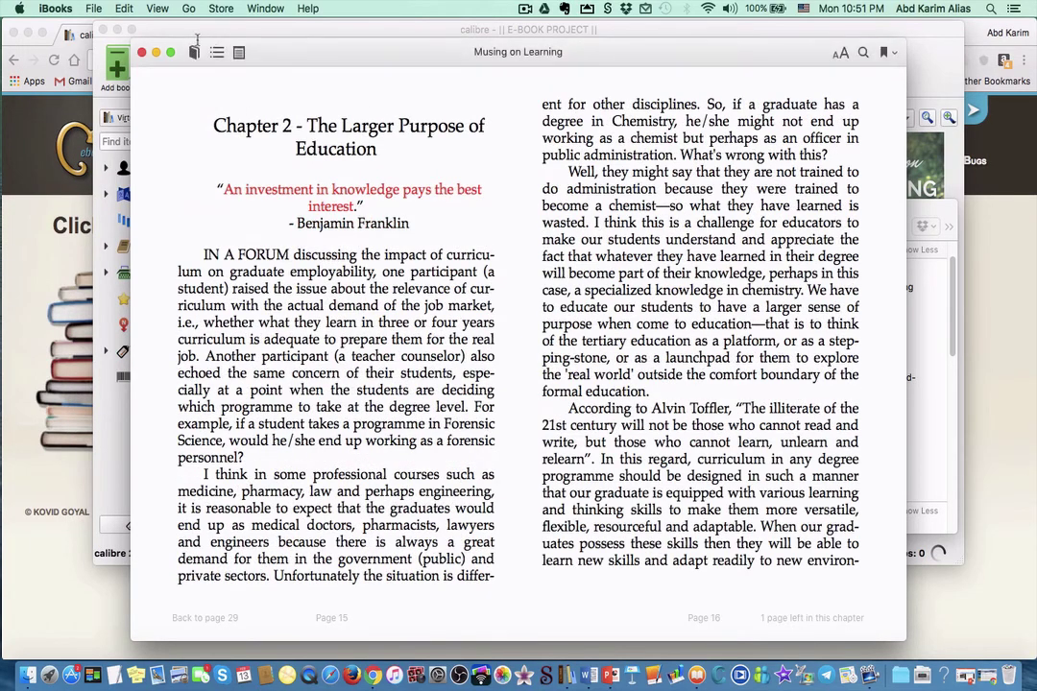
pyautogui.click(217, 52)
pyautogui.click(173, 408)
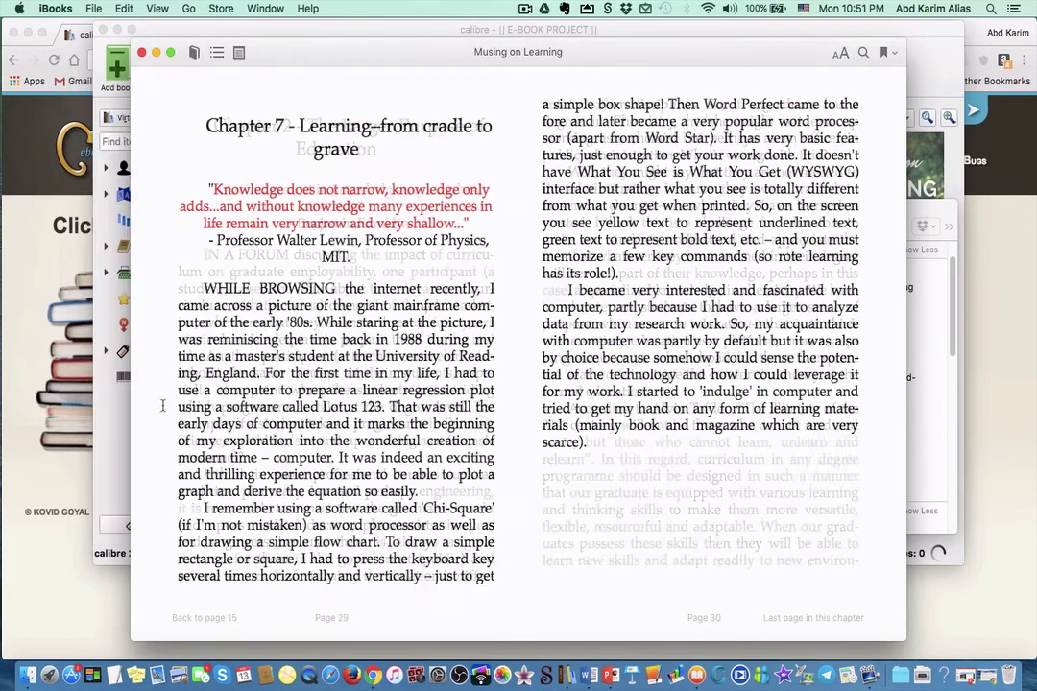
pyautogui.moveTo(192, 58)
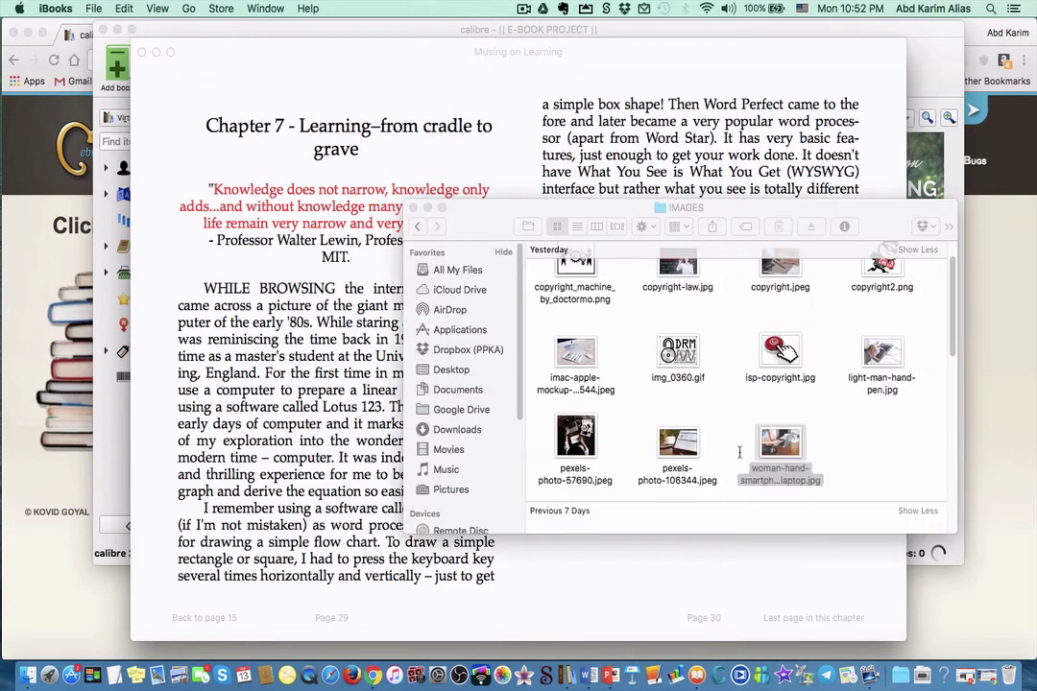
pyautogui.click(115, 380)
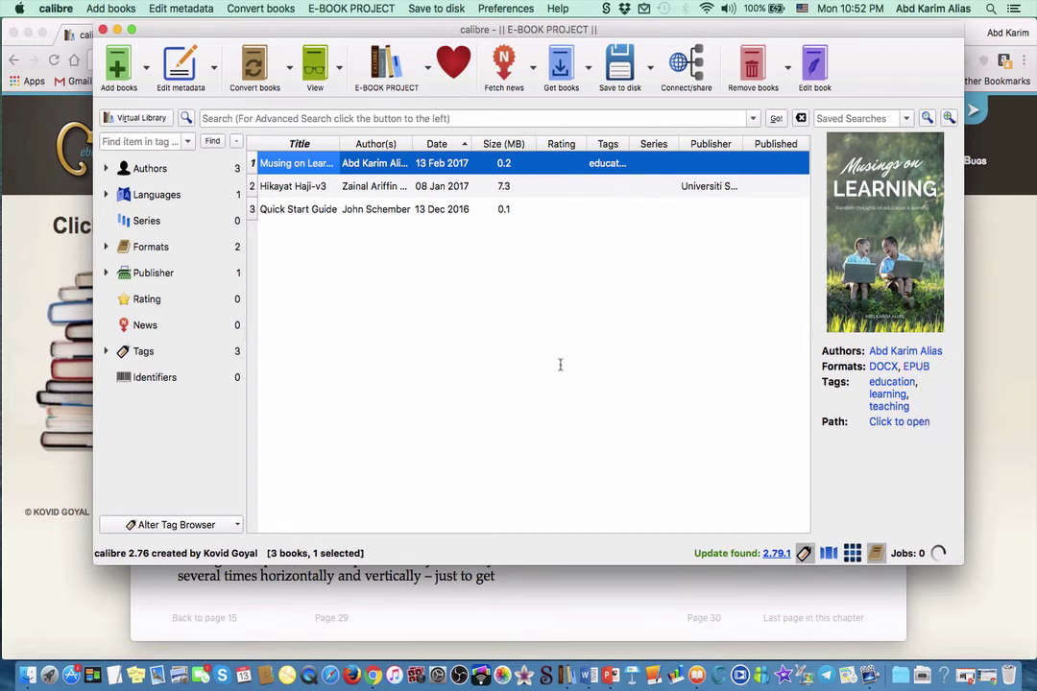
# - Convert Musing on Learning from DOCX to MOBI output format
pyautogui.click(280, 65)
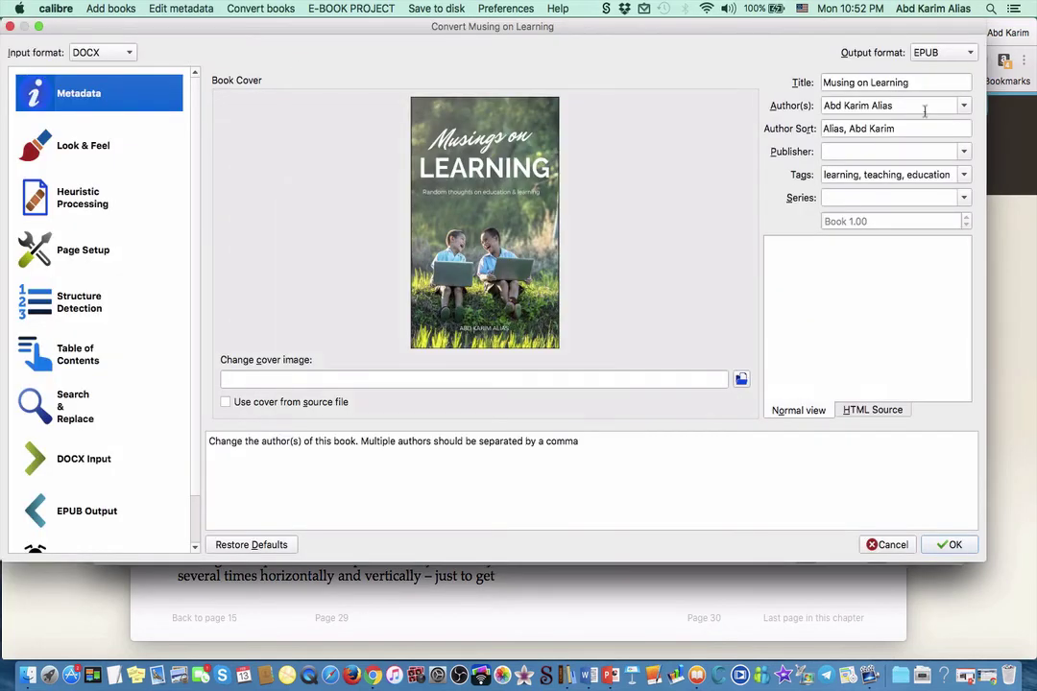
pyautogui.click(945, 53)
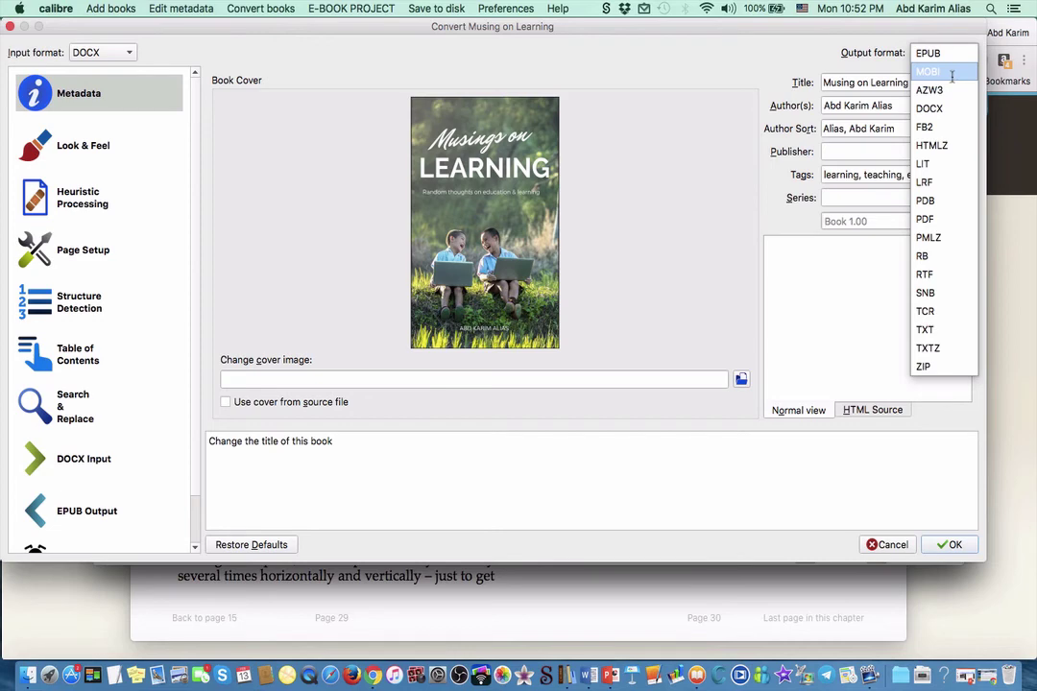
pyautogui.click(951, 72)
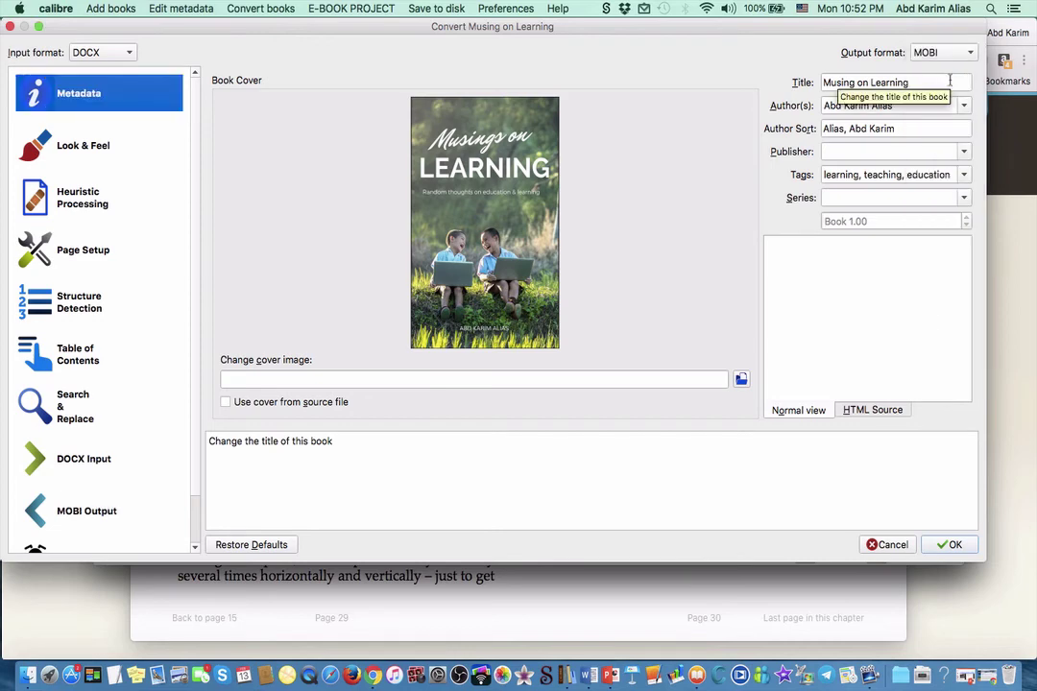
pyautogui.click(949, 545)
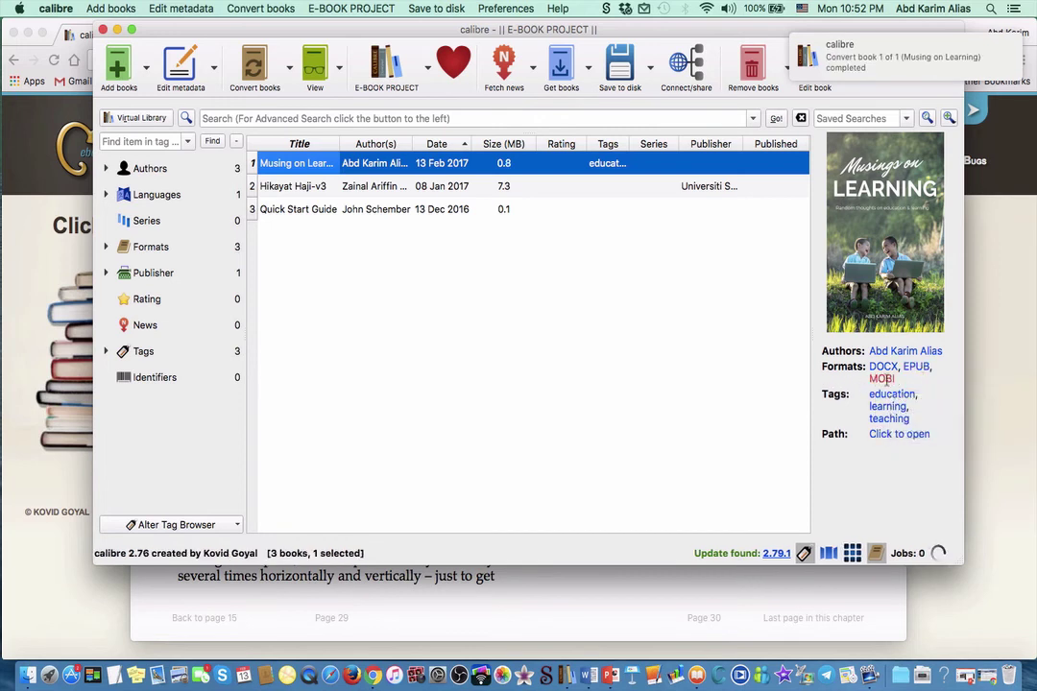
pyautogui.click(881, 378)
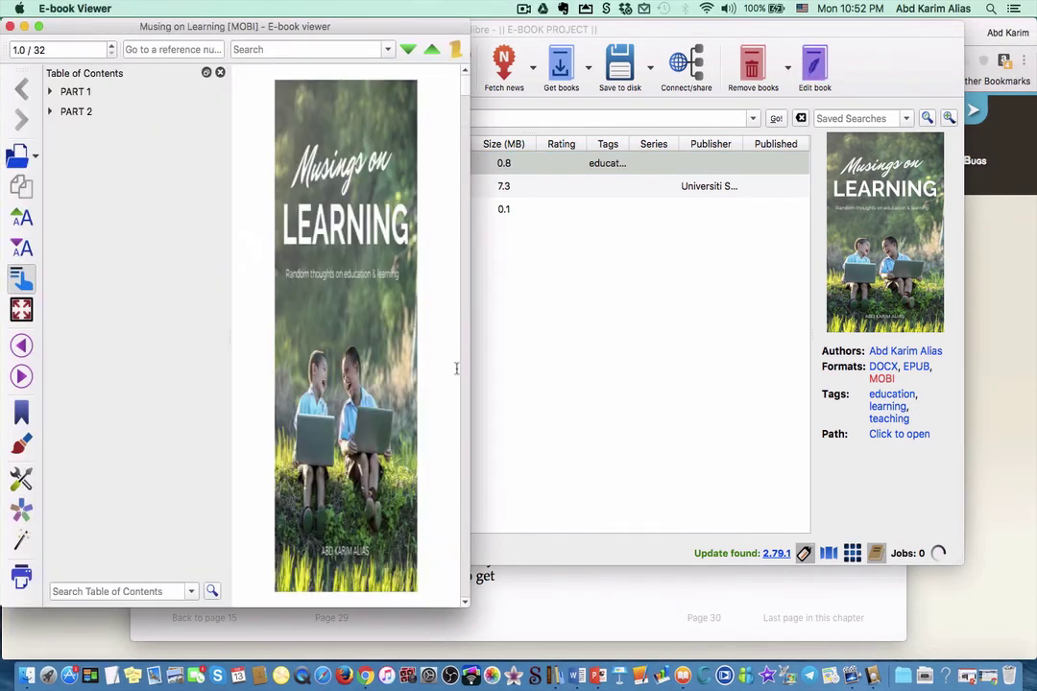
pyautogui.moveTo(480, 355); pyautogui.dragTo(674, 343)
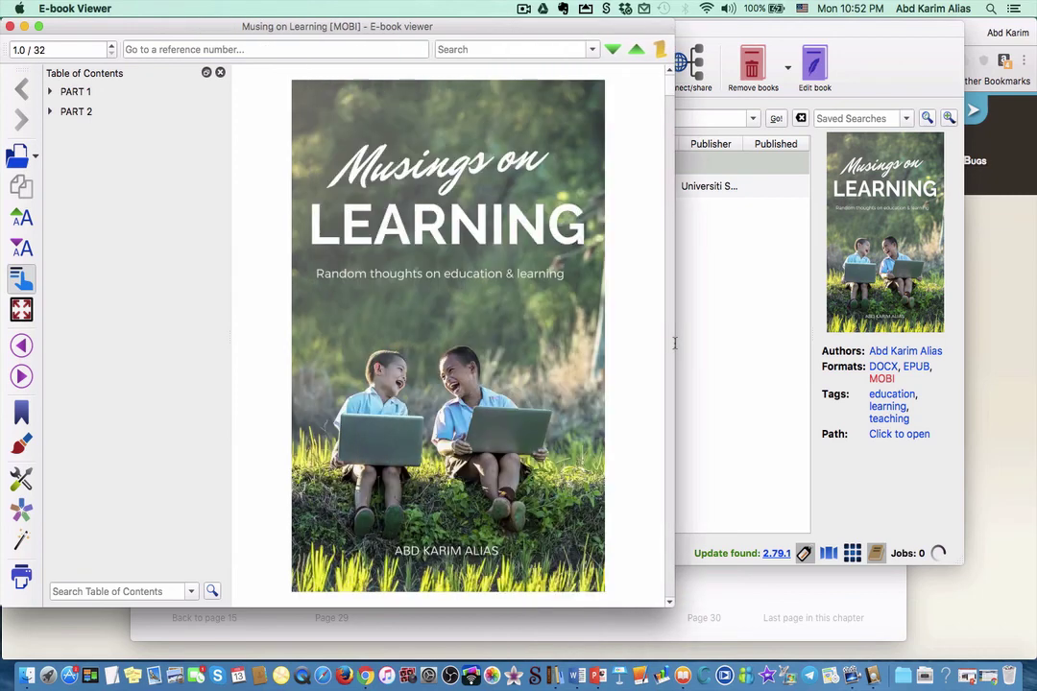
pyautogui.doubleClick(62, 93)
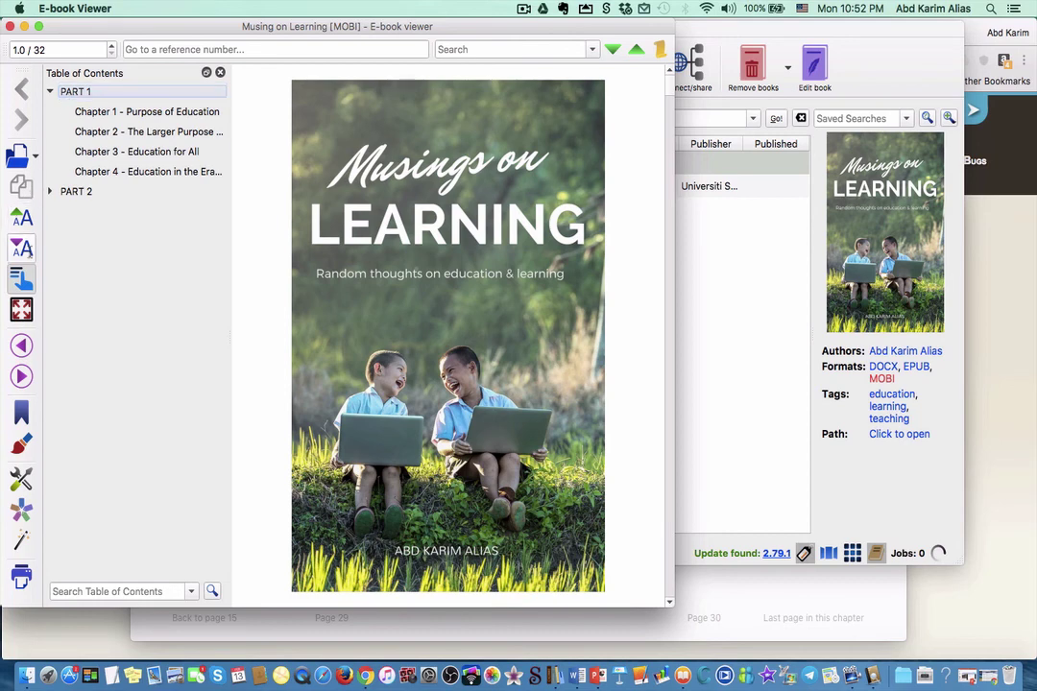
pyautogui.click(21, 376)
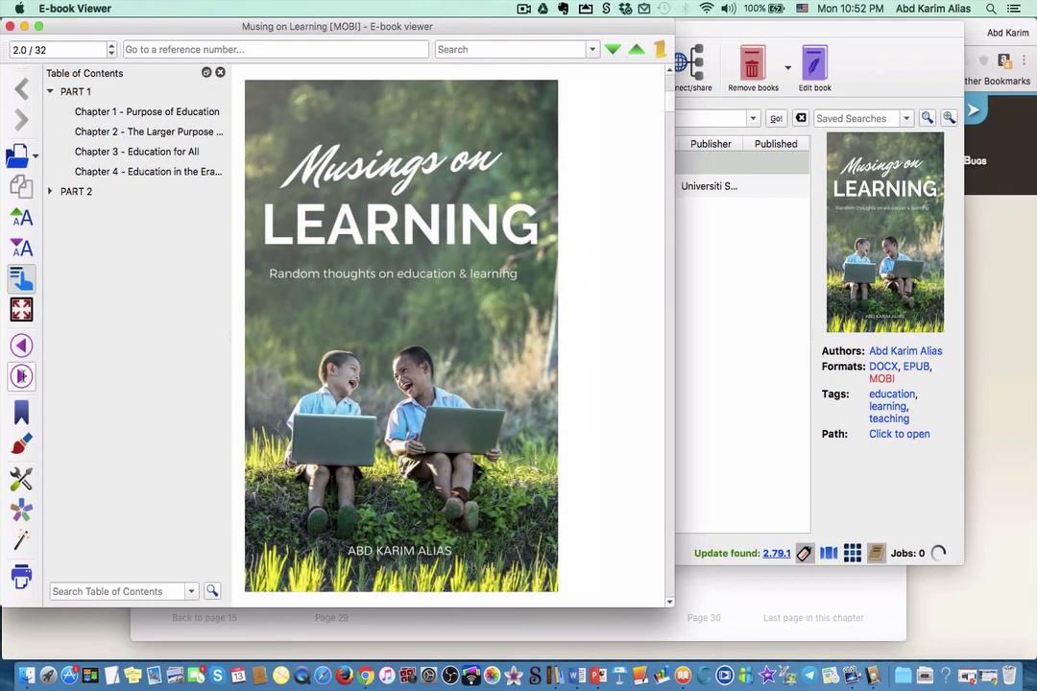
pyautogui.click(21, 376)
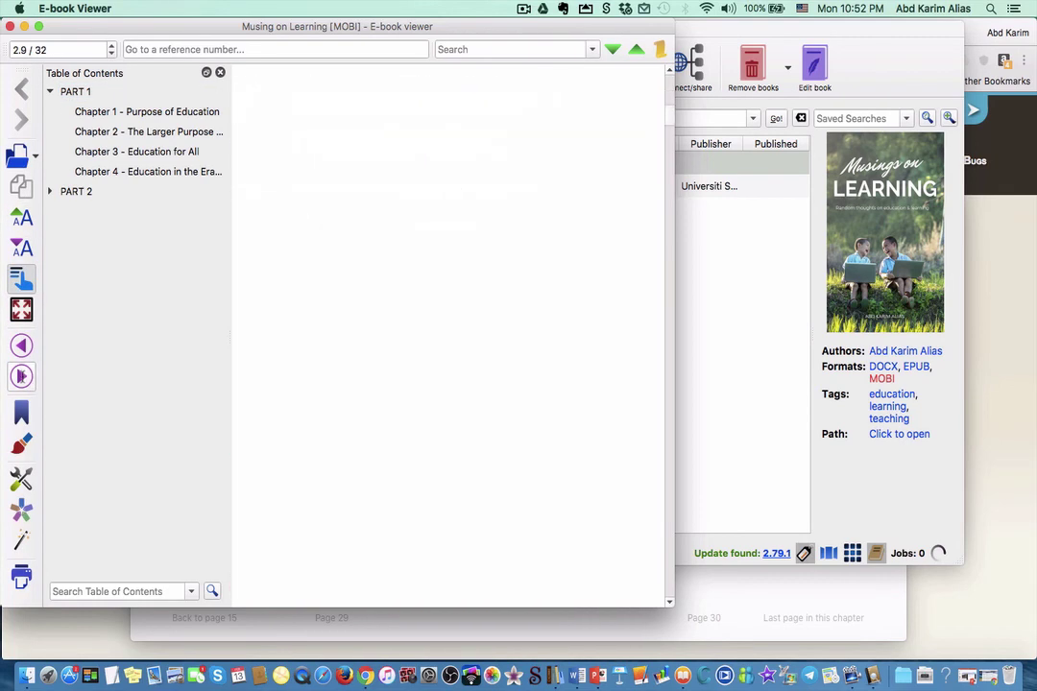
pyautogui.click(21, 376)
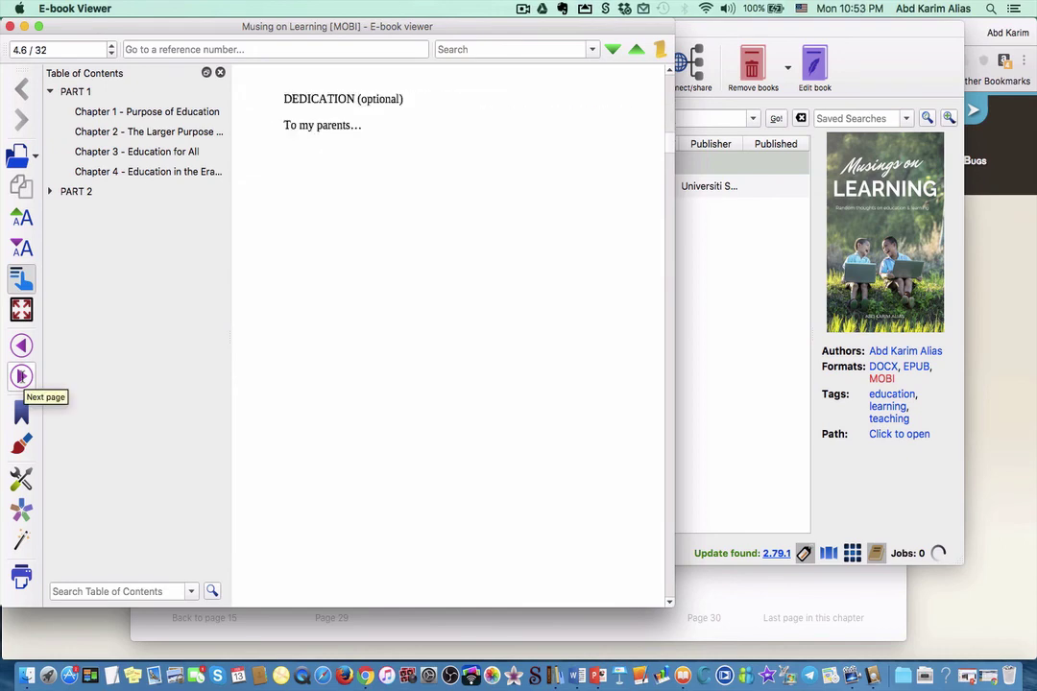
pyautogui.click(22, 376)
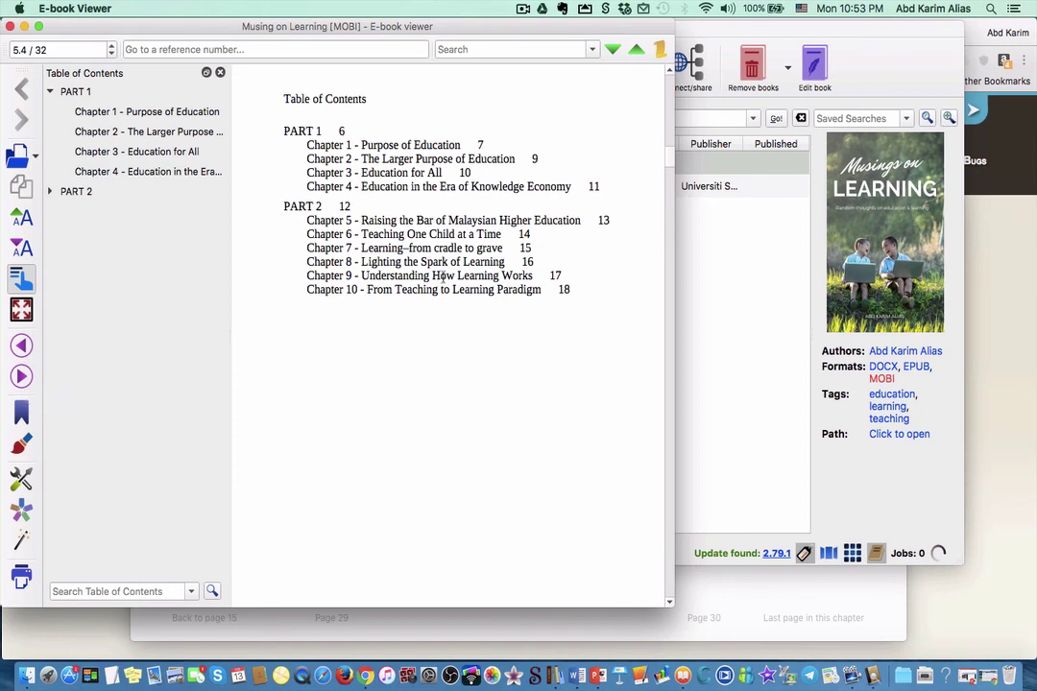
pyautogui.scroll(-2, 446, 277)
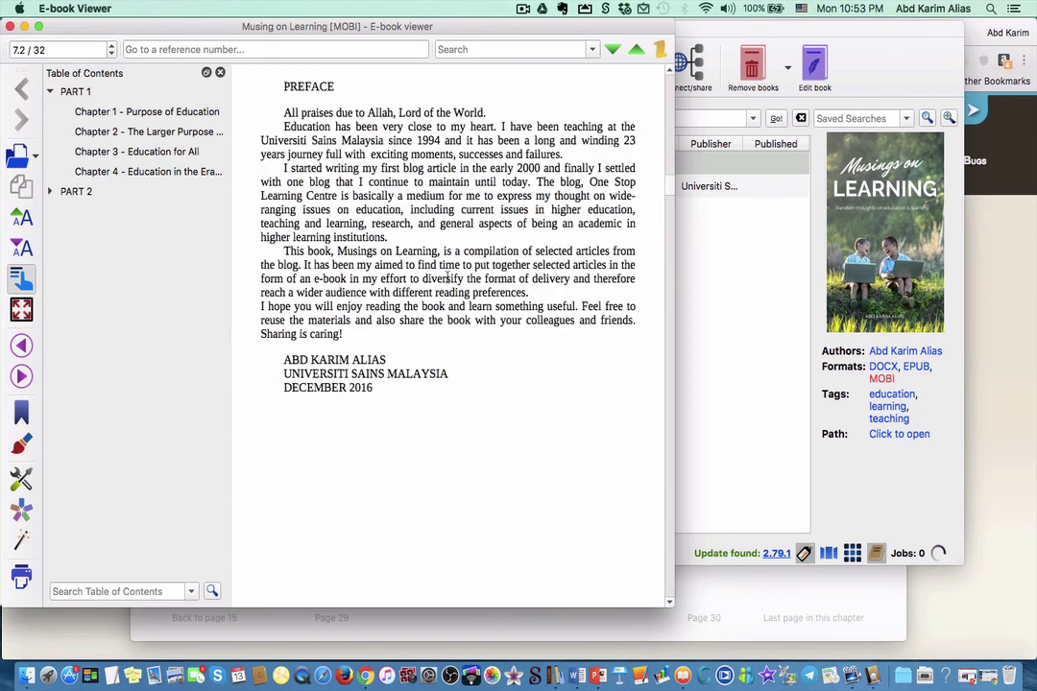
pyautogui.scroll(-2, 447, 277)
pyautogui.scroll(-1, 446, 276)
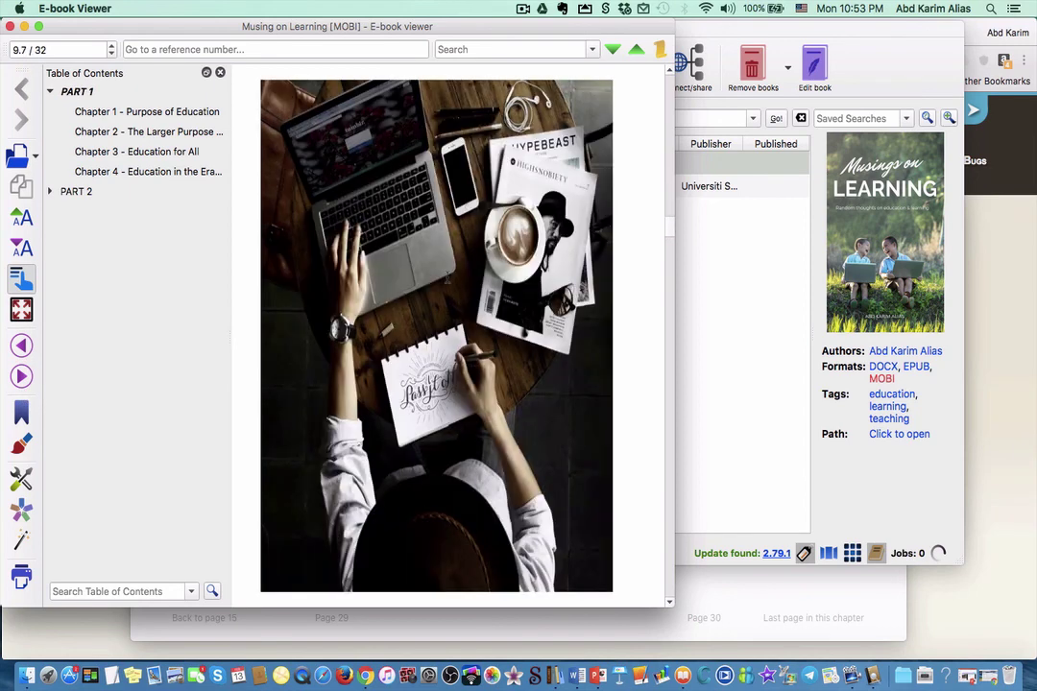
pyautogui.scroll(-2, 447, 276)
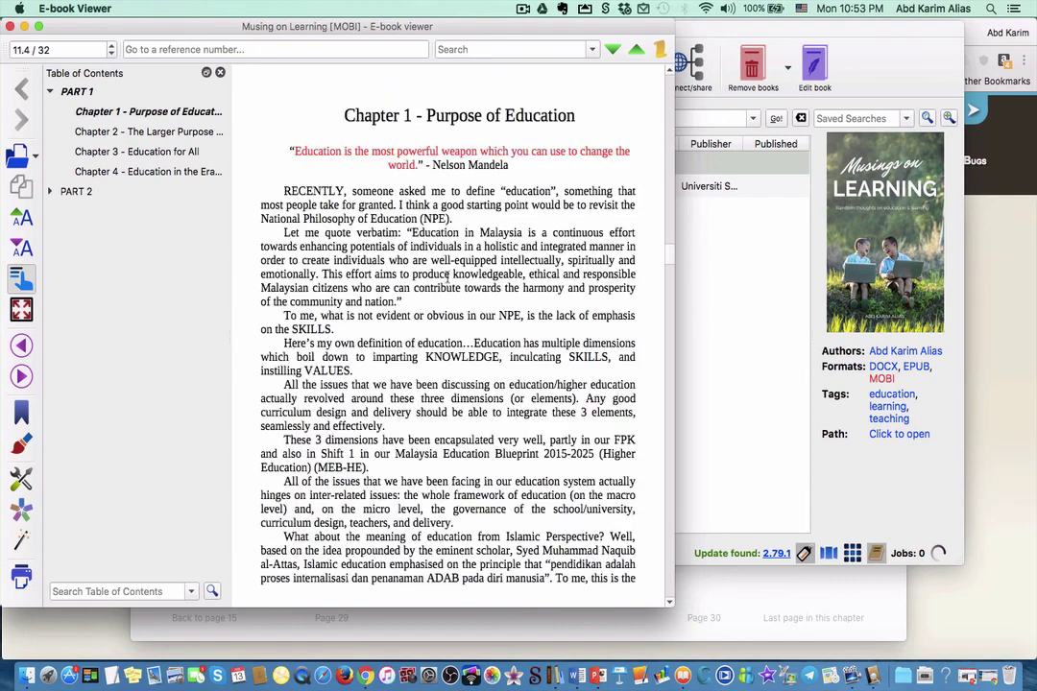
pyautogui.scroll(-2, 446, 276)
pyautogui.scroll(-2, 446, 276)
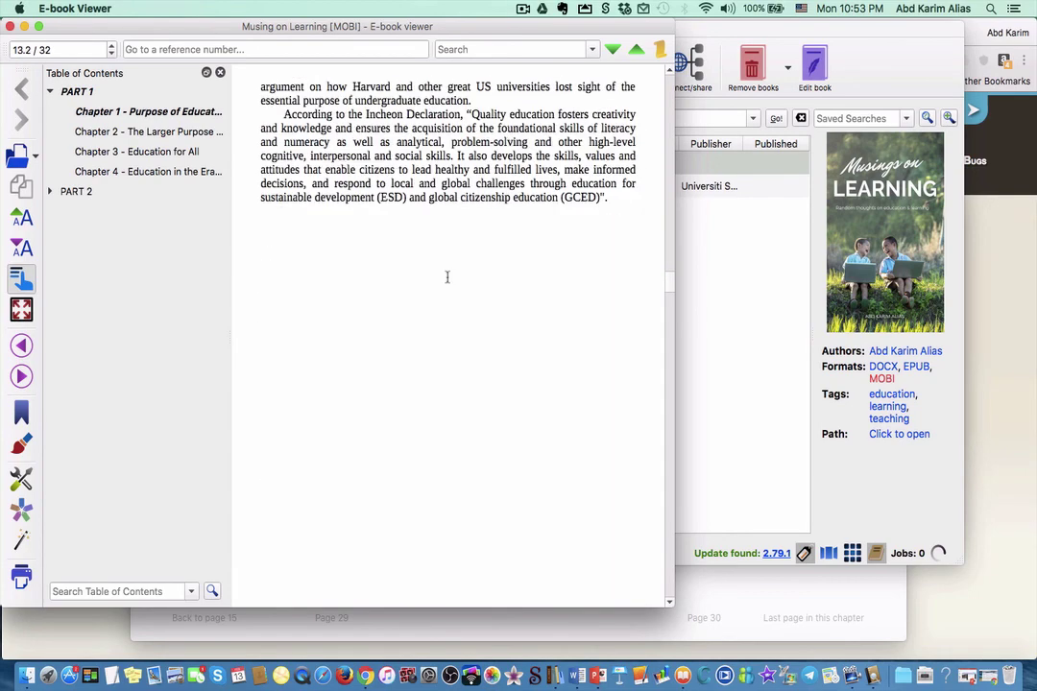
pyautogui.scroll(-2, 447, 277)
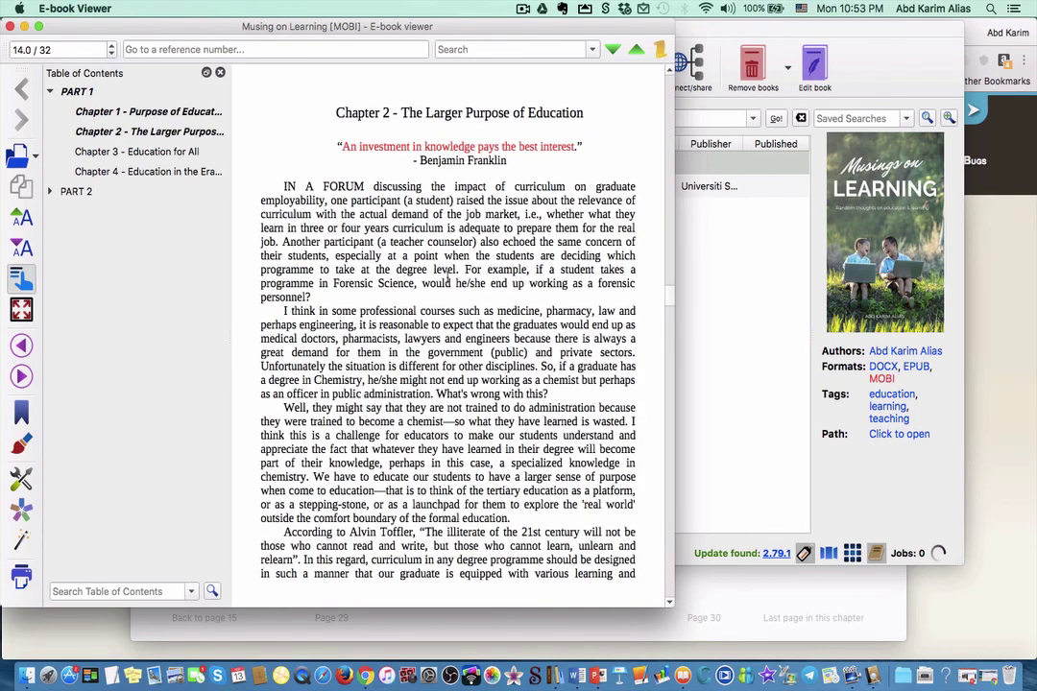
pyautogui.click(10, 26)
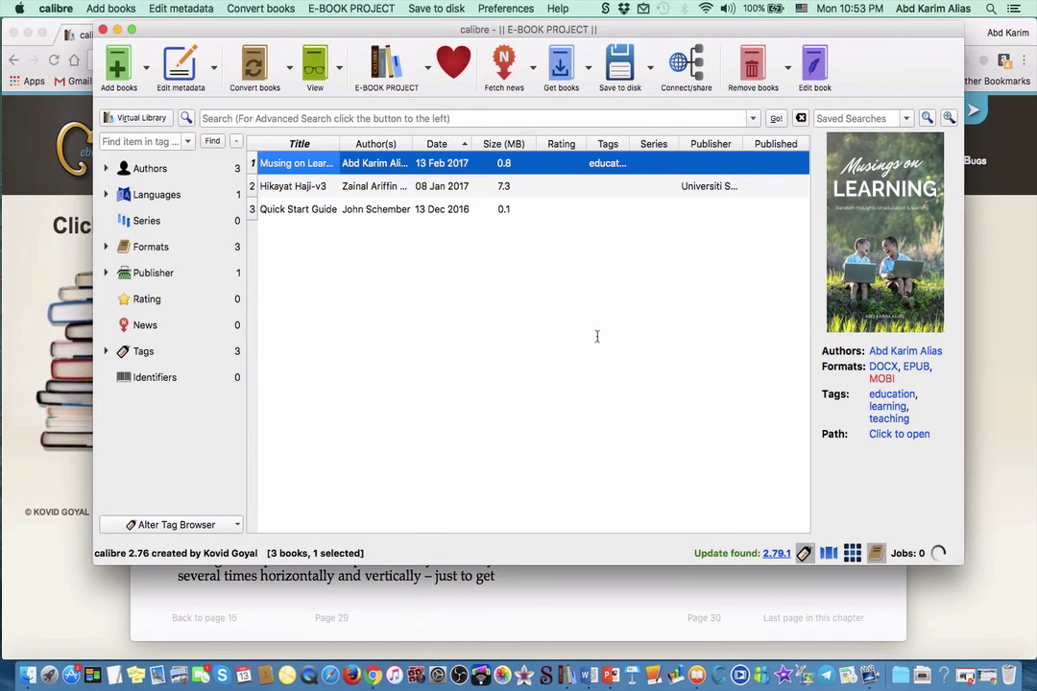